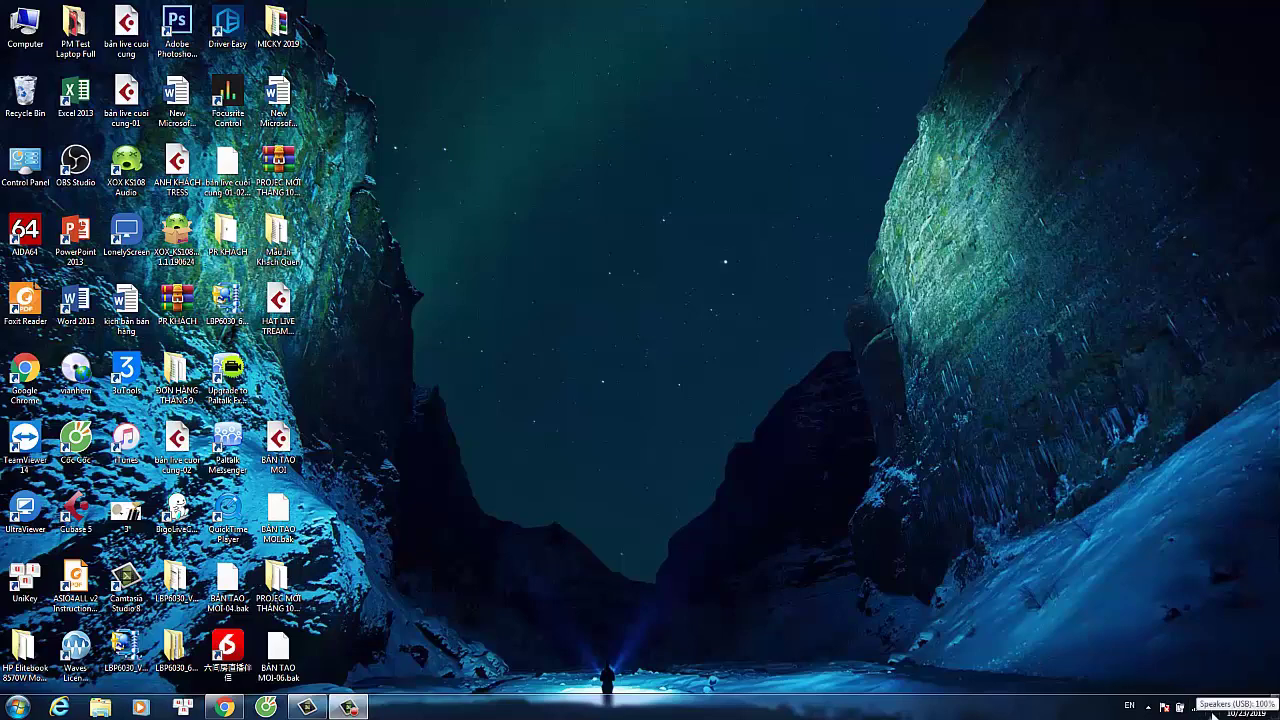
# Open the Windows playback devices list and enable the Speakers 01 device of the ASIOVADPRO Driver
pyautogui.click(1212, 713)
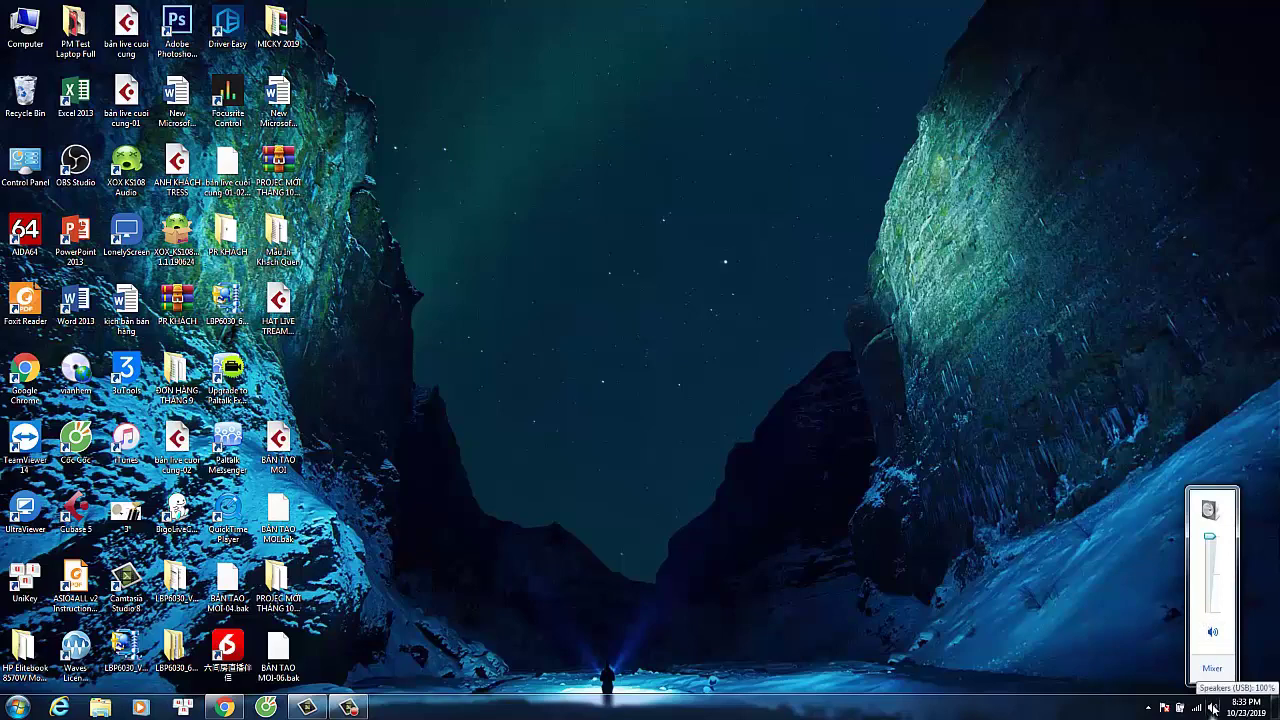
pyautogui.rightClick(1212, 707)
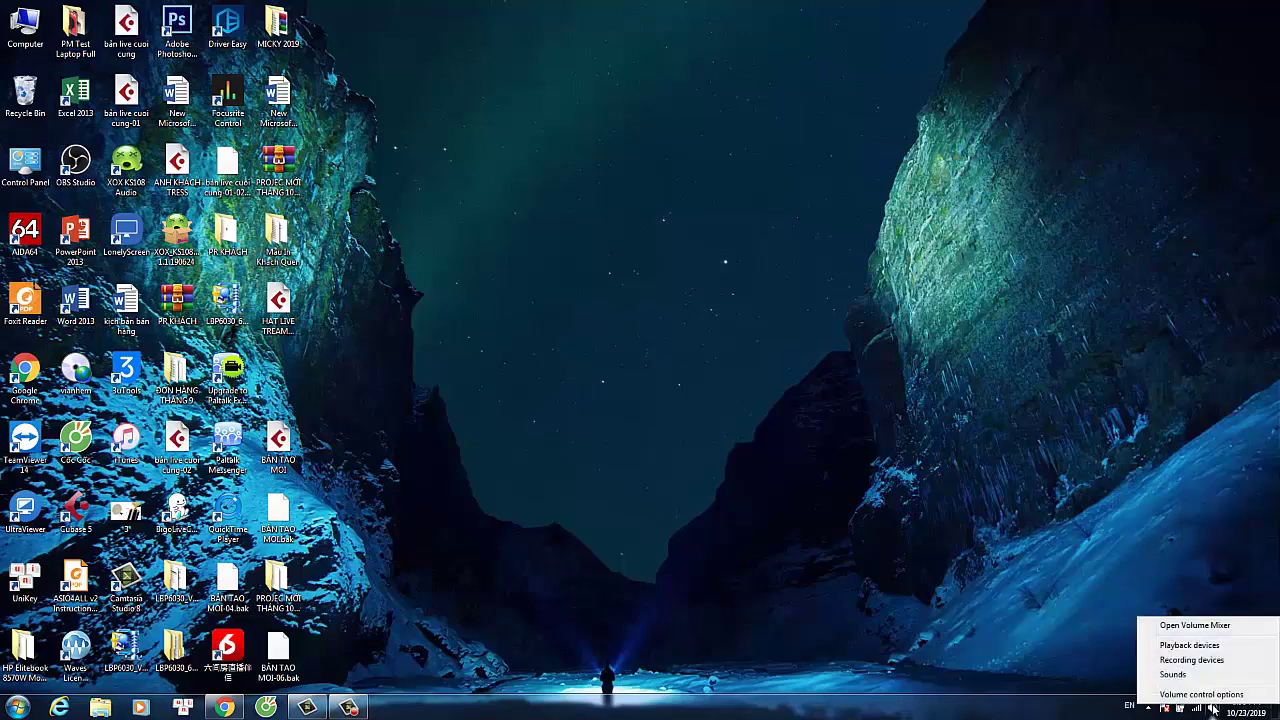
pyautogui.click(1200, 647)
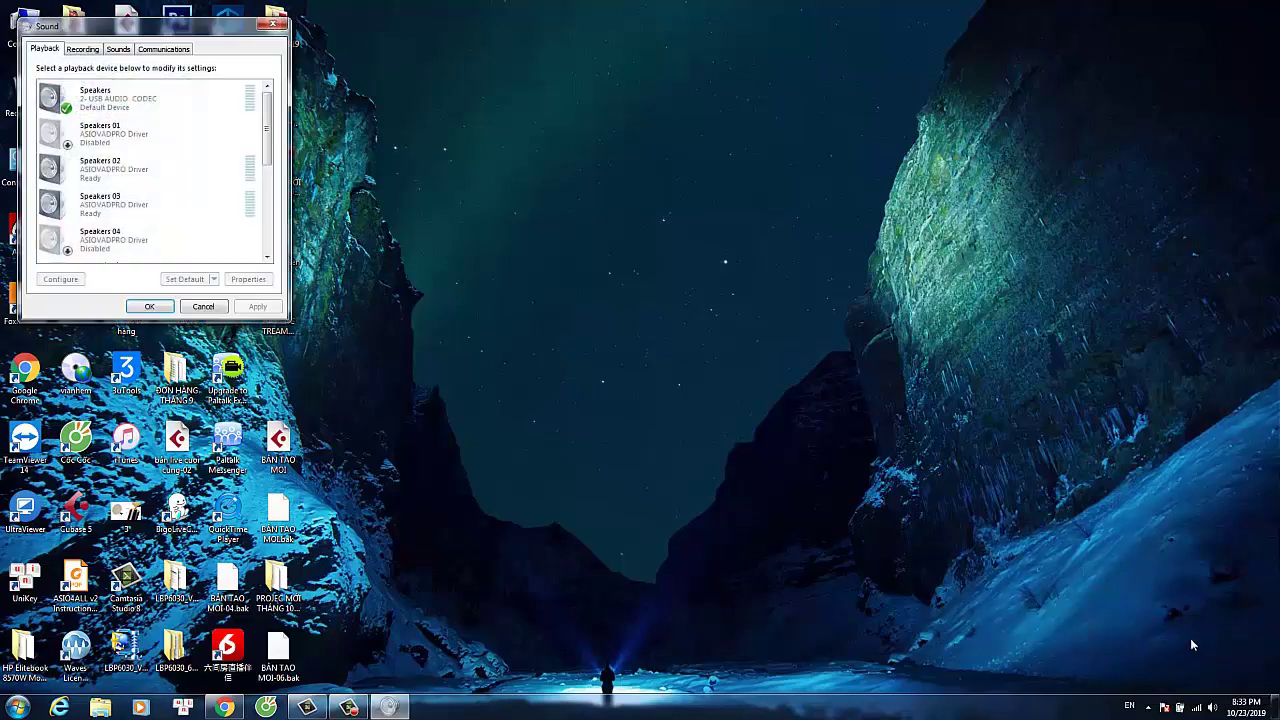
pyautogui.moveTo(209, 38); pyautogui.dragTo(488, 119)
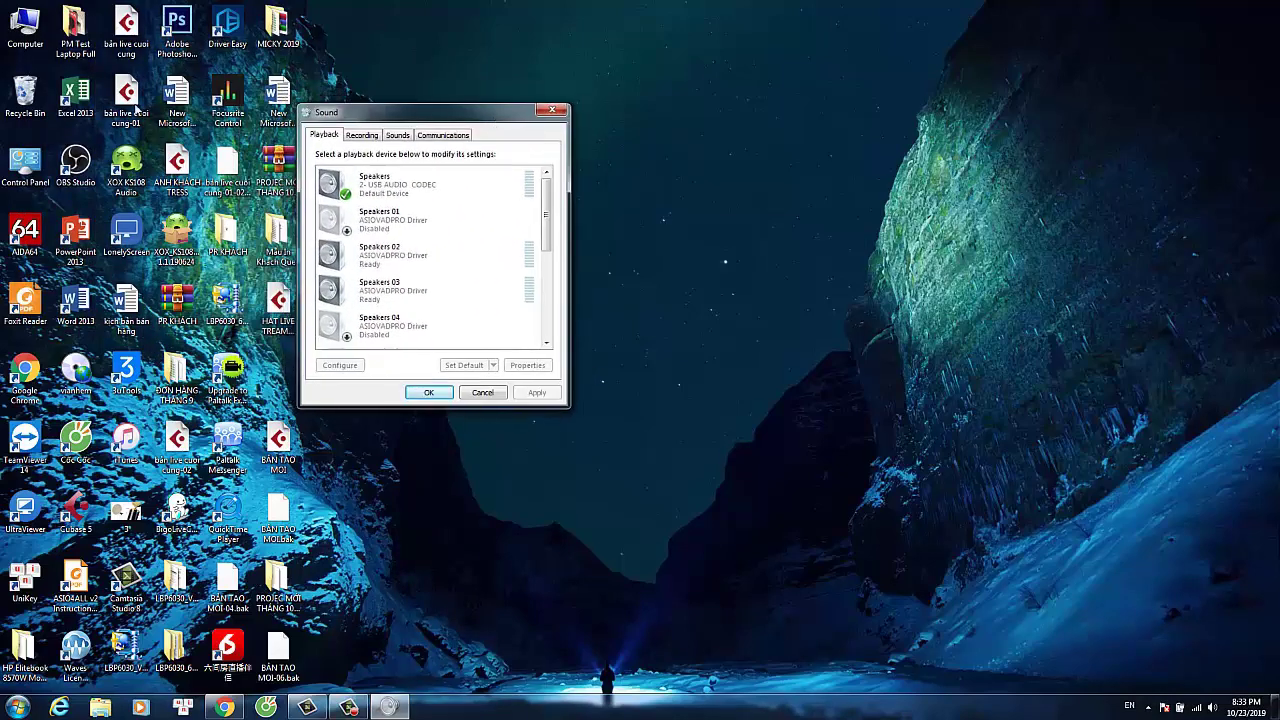
pyautogui.moveTo(548, 228)
pyautogui.mouseDown()
pyautogui.moveTo(548, 302)
pyautogui.moveTo(549, 217)
pyautogui.mouseUp()
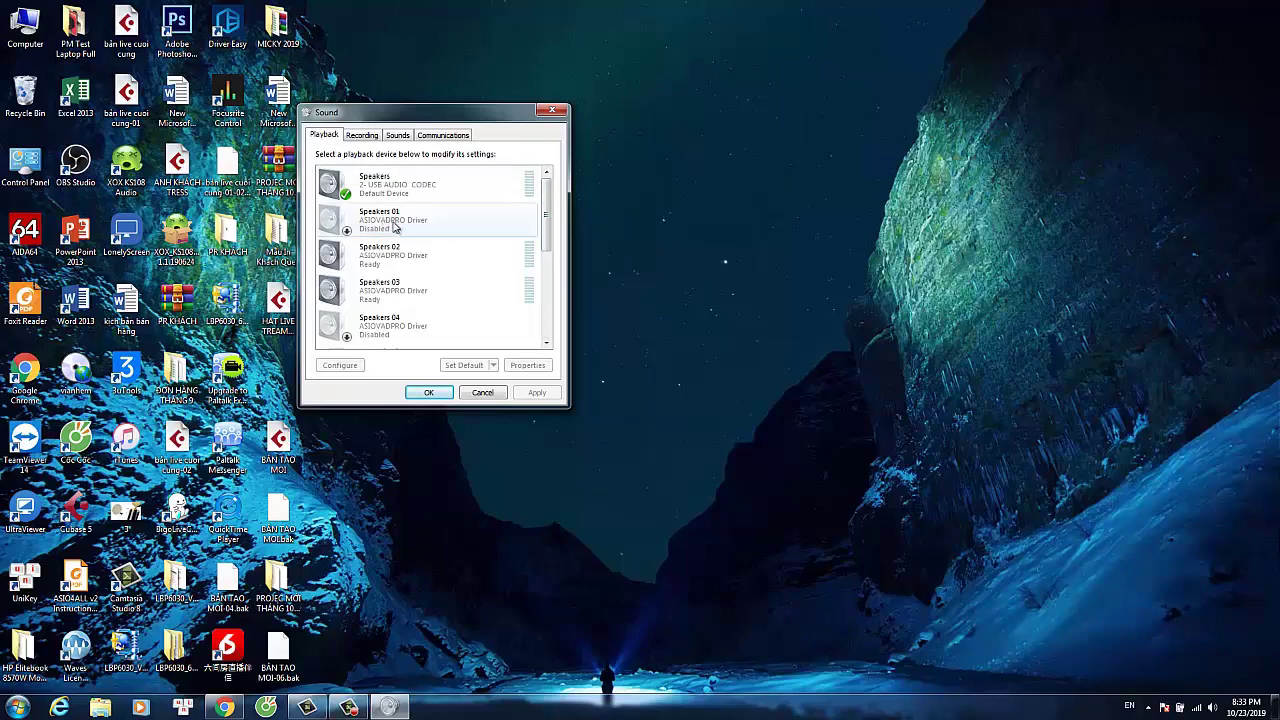
pyautogui.click(361, 136)
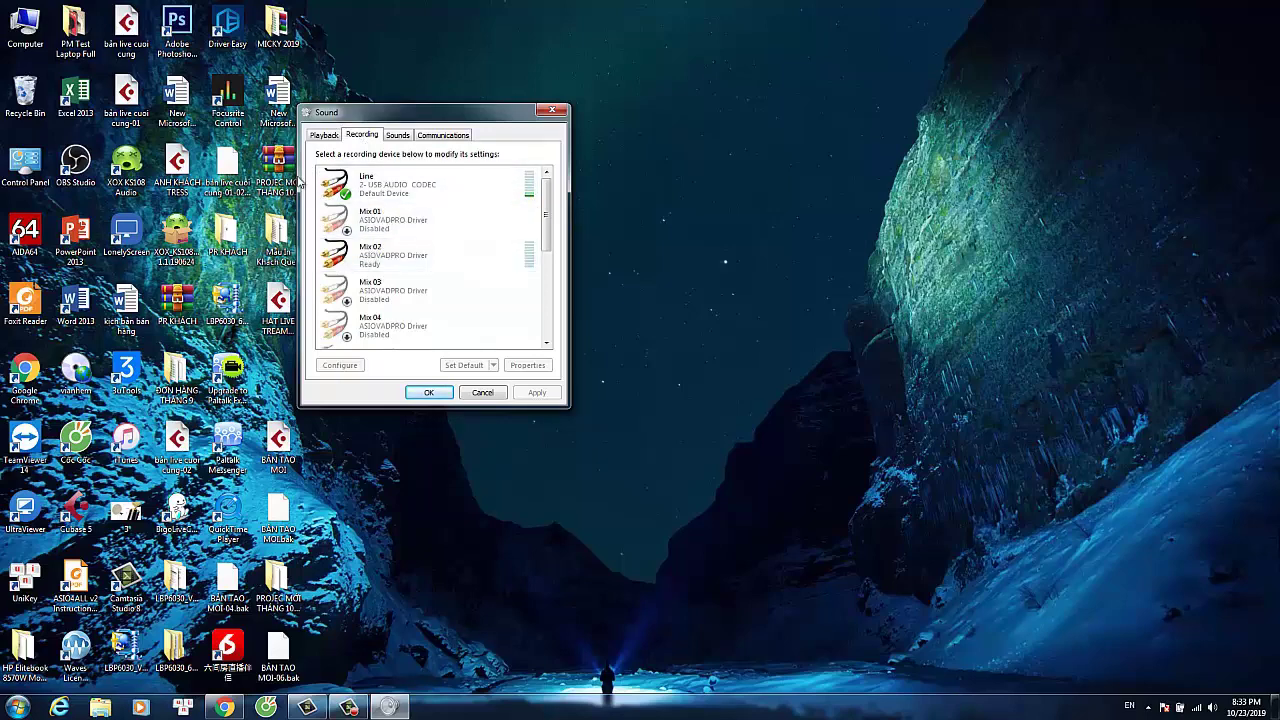
pyautogui.click(335, 137)
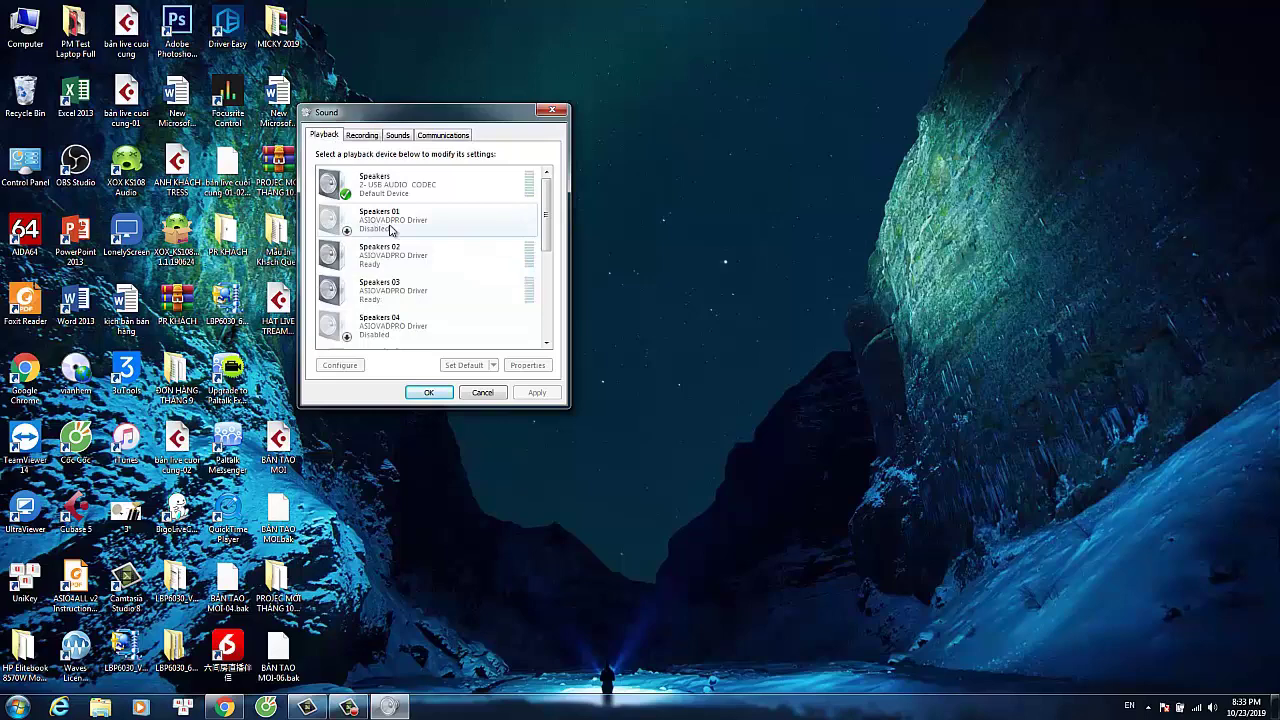
pyautogui.rightClick(395, 221)
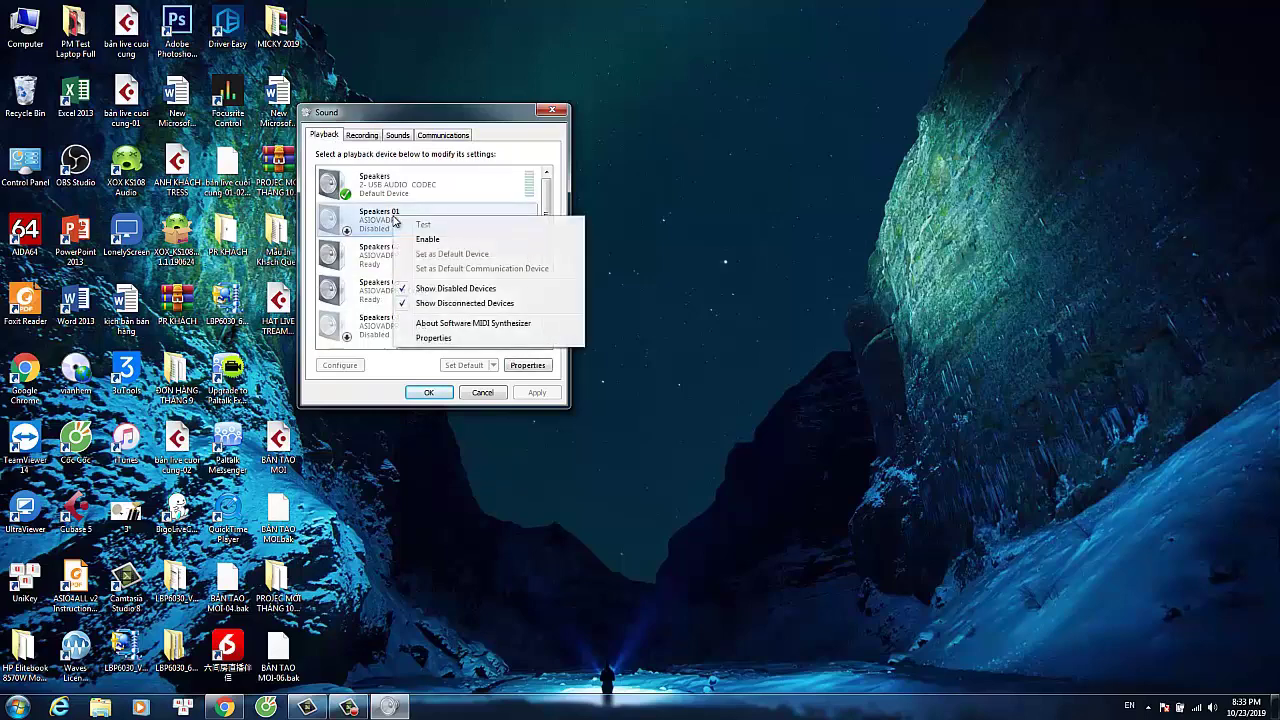
pyautogui.click(427, 240)
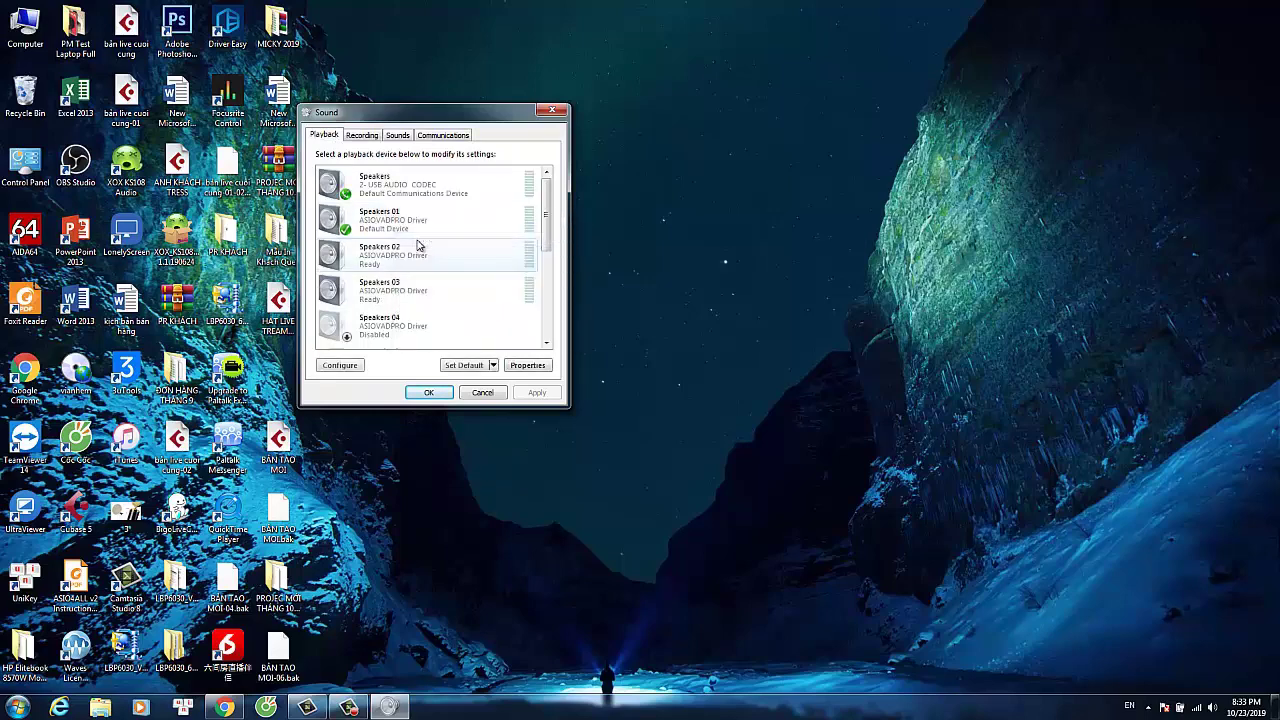
# Disable the 2- USB AUDIO CODEC speakers and the ASIOVADPRO playback devices Speakers 02 and Speakers 03
pyautogui.rightClick(393, 192)
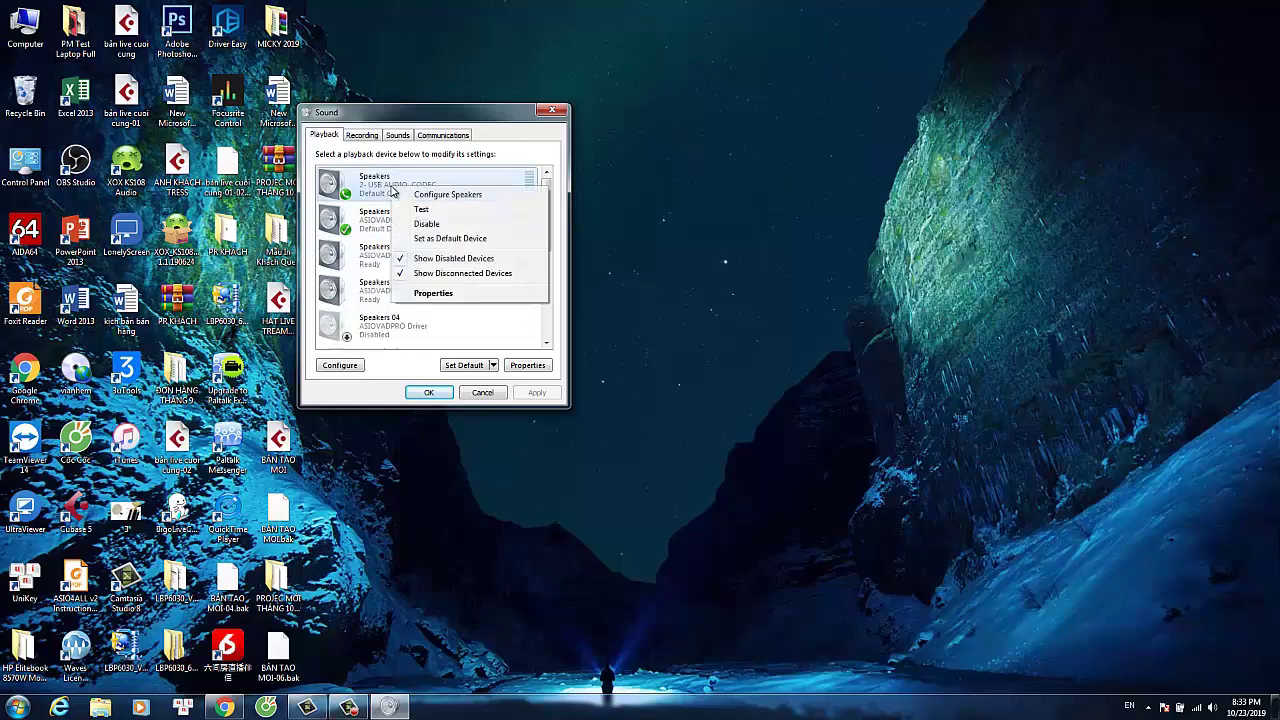
pyautogui.click(420, 226)
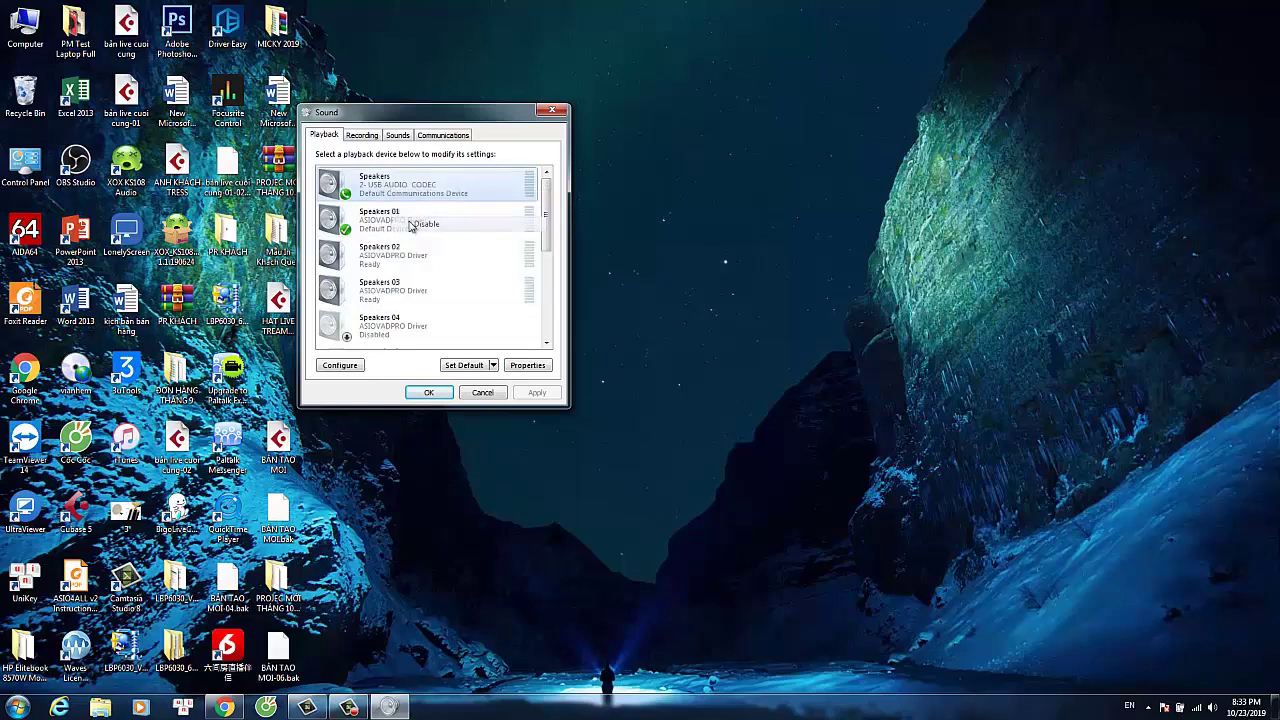
pyautogui.rightClick(389, 267)
pyautogui.click(418, 306)
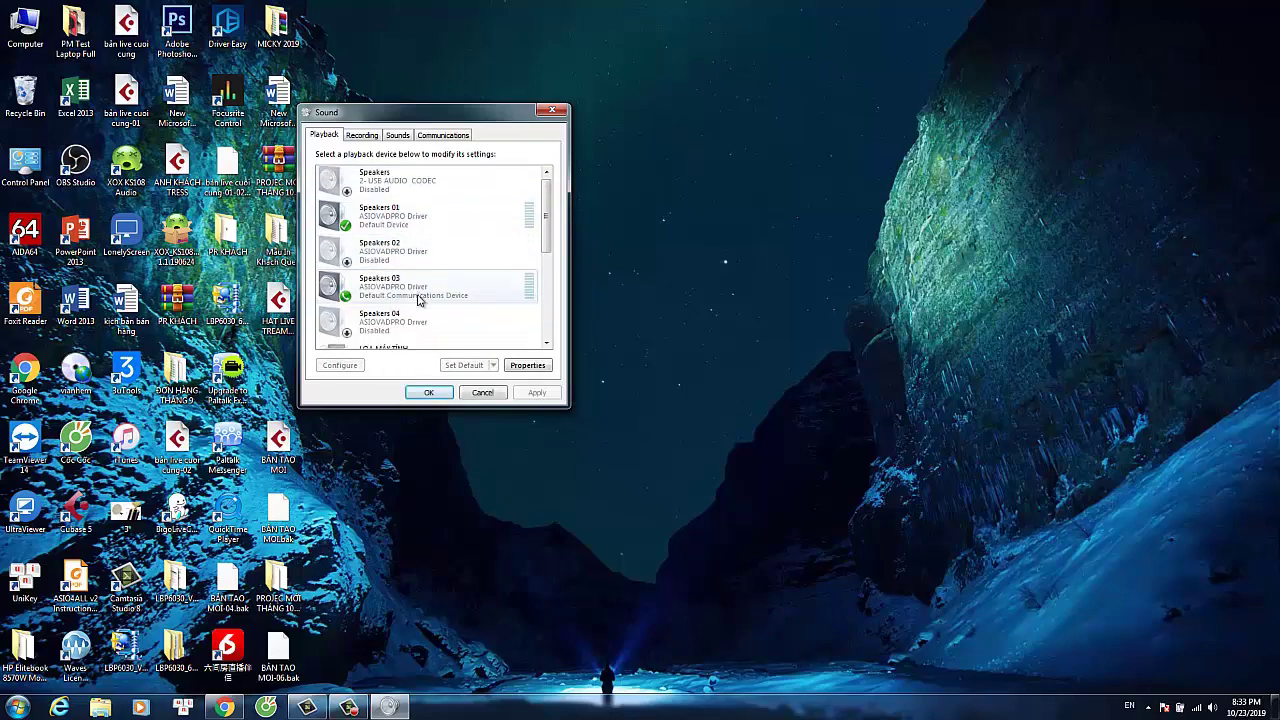
pyautogui.scroll(-1, 420, 290)
pyautogui.rightClick(409, 280)
pyautogui.click(446, 316)
pyautogui.scroll(-2, 420, 289)
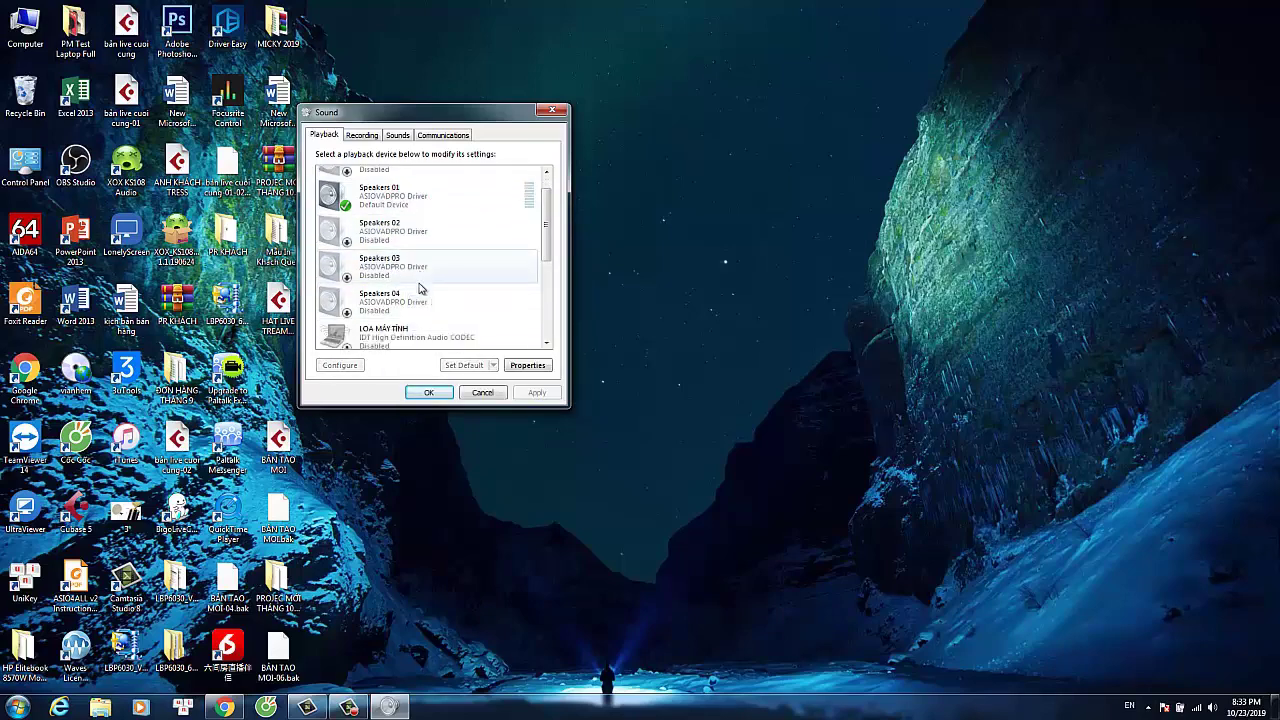
pyautogui.scroll(-5, 412, 280)
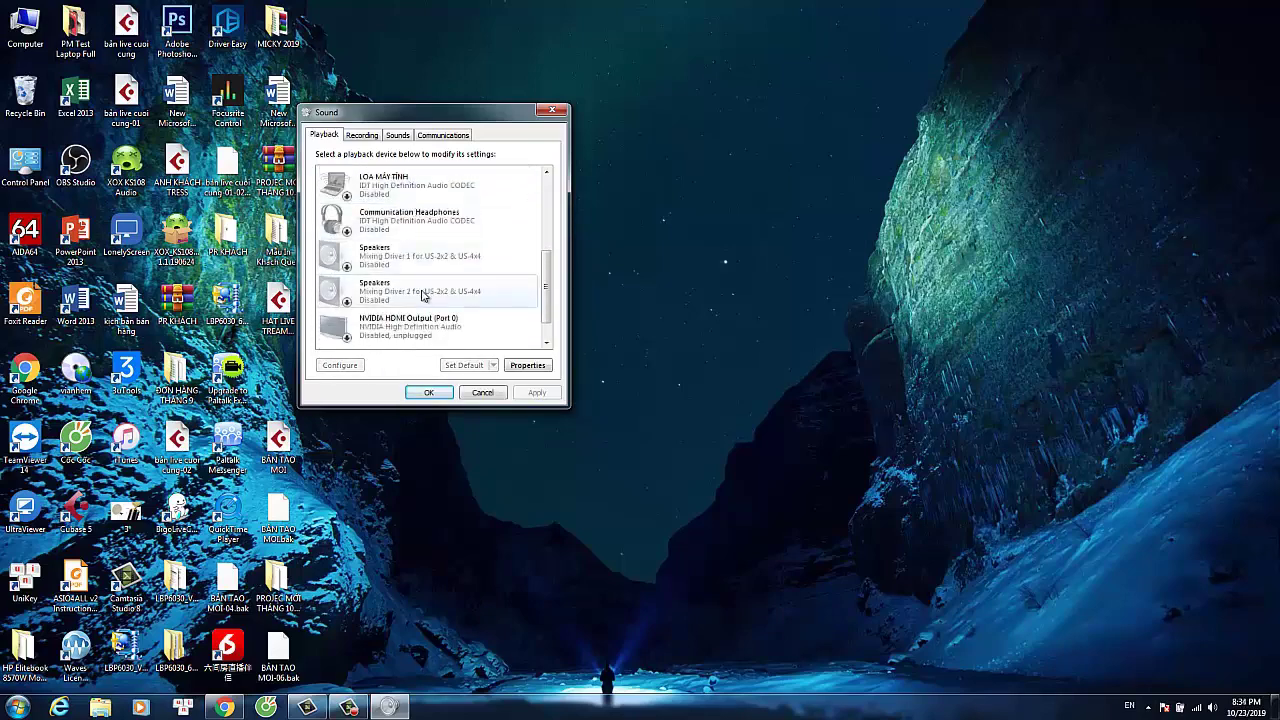
# Enable the Mix 01 device of the ASIOVADPRO Driver among the recording devices
pyautogui.click(375, 139)
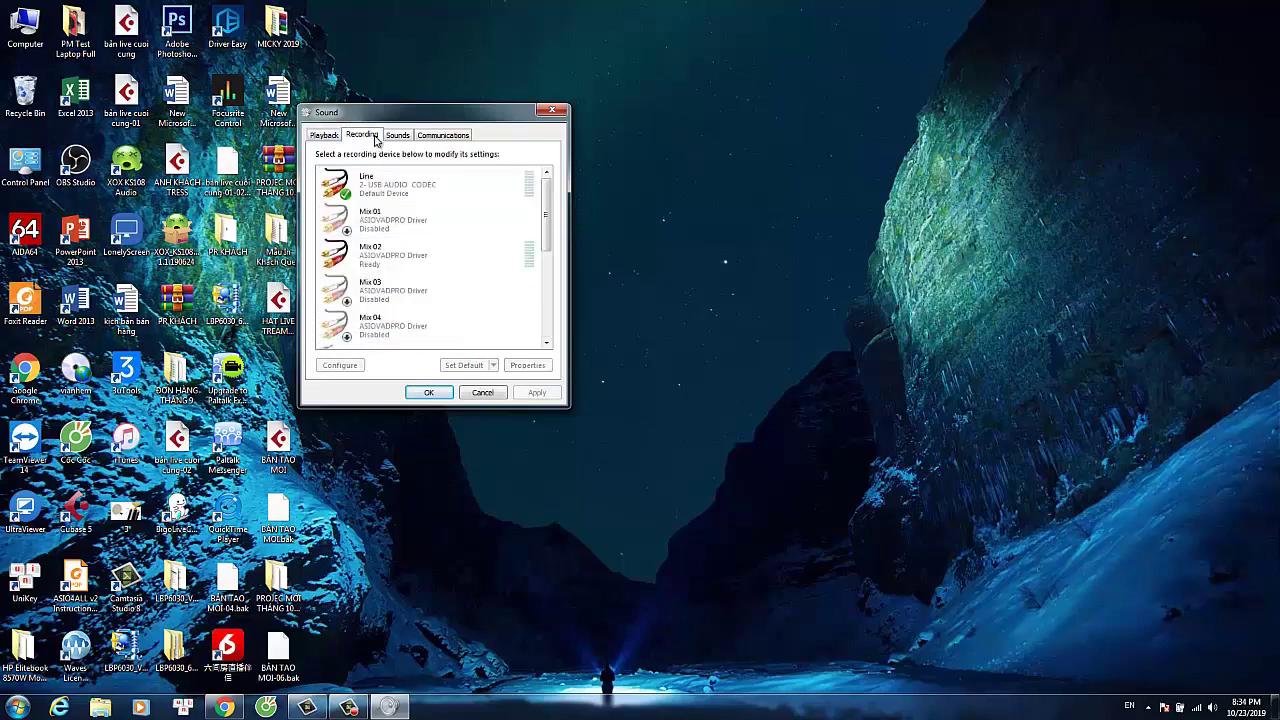
pyautogui.rightClick(372, 222)
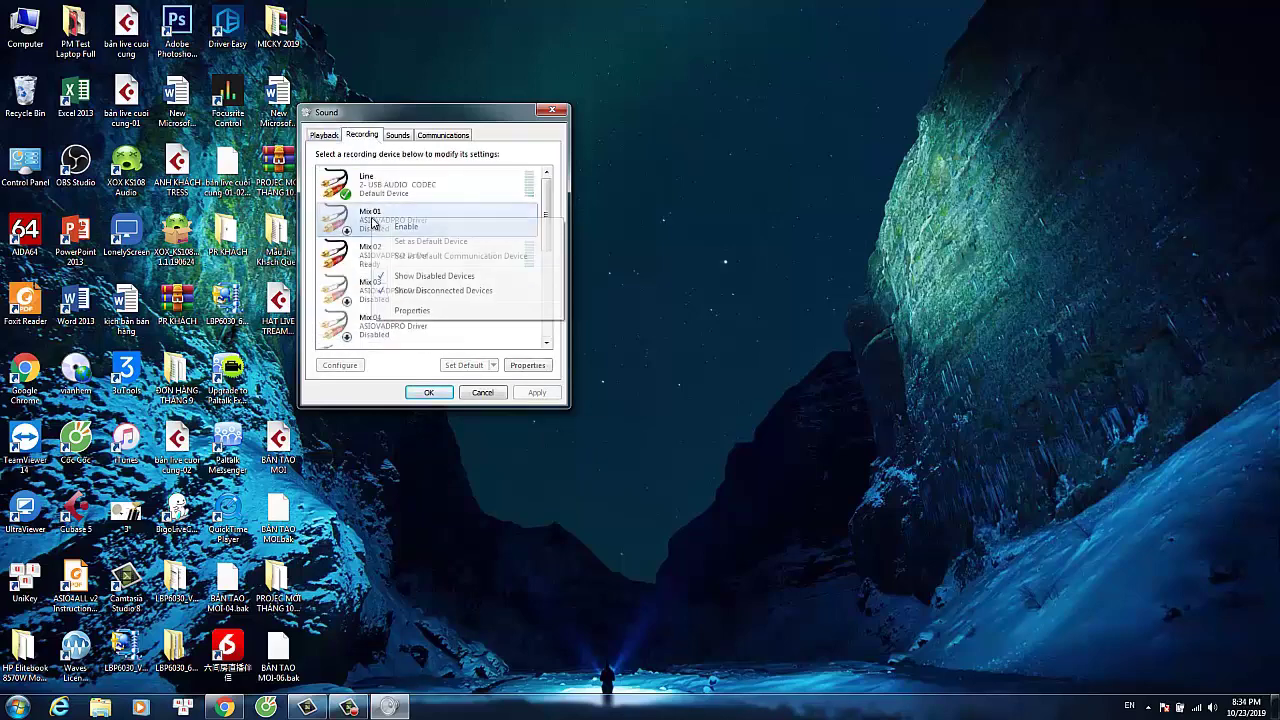
pyautogui.click(395, 229)
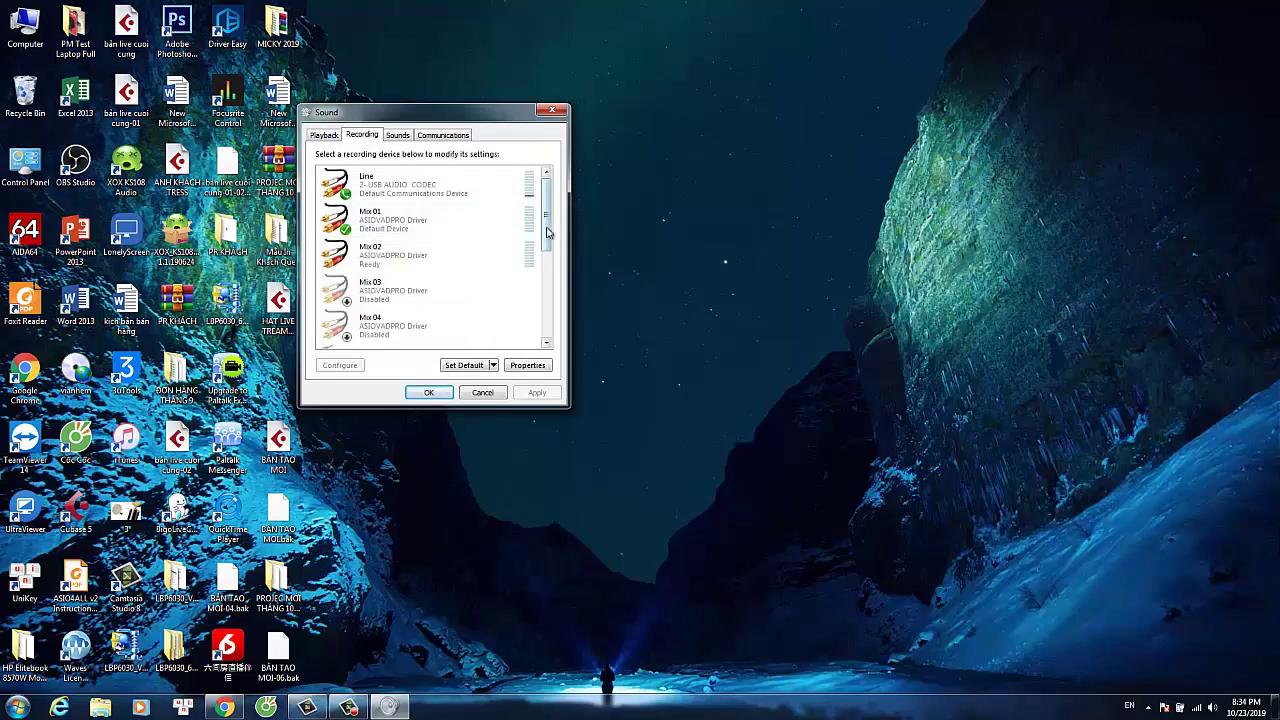
# Disable the Mix 02 and External Mic recording devices
pyautogui.scroll(-1, 550, 236)
pyautogui.click(397, 224)
pyautogui.rightClick(398, 224)
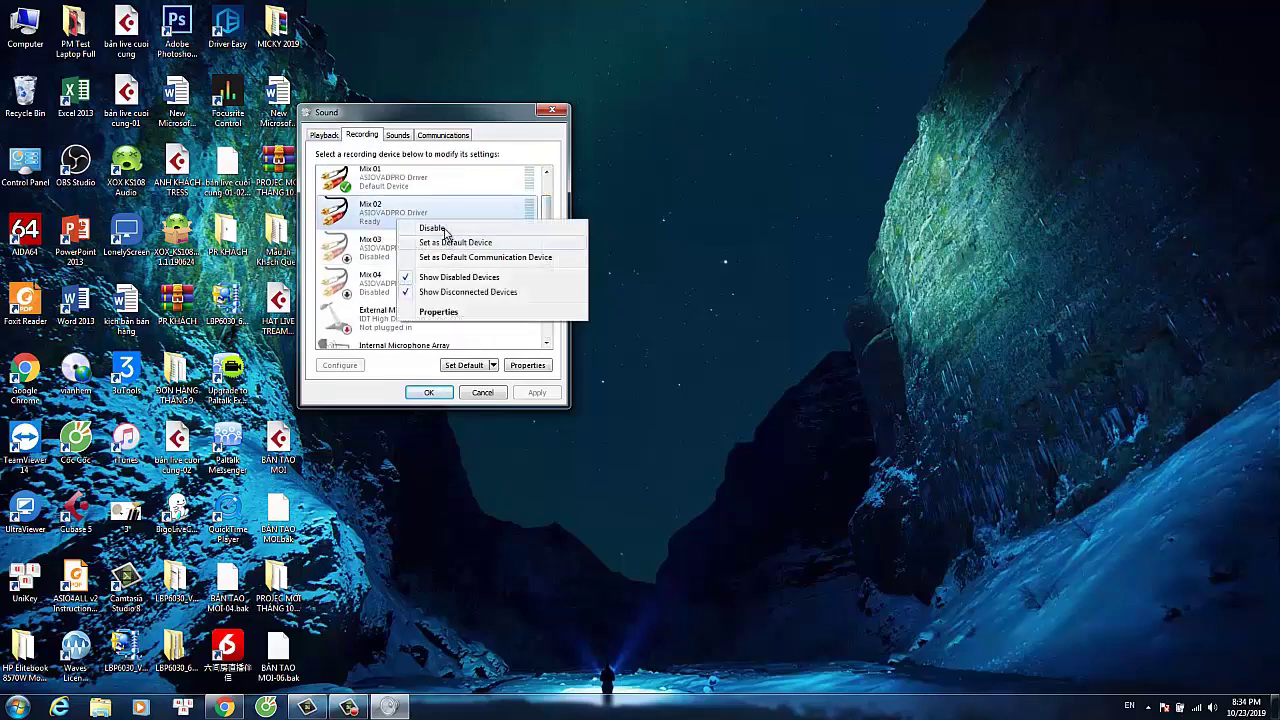
pyautogui.click(437, 229)
pyautogui.scroll(-3, 549, 255)
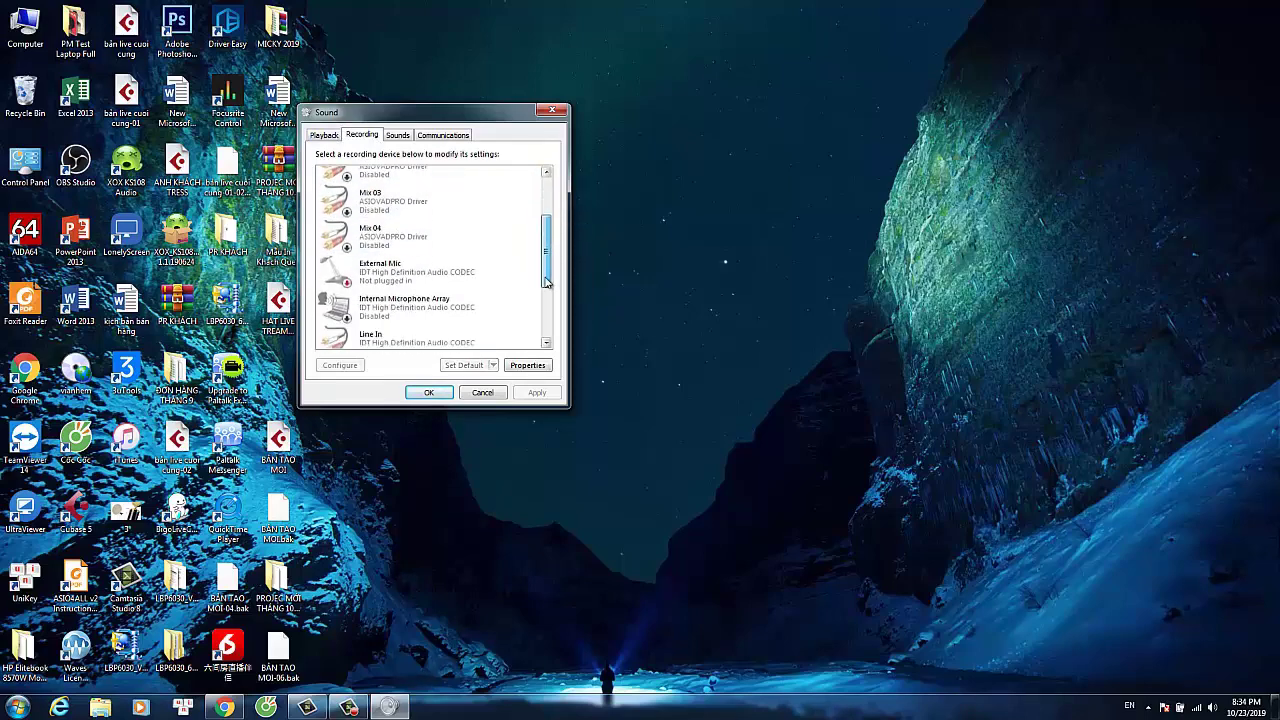
pyautogui.click(420, 218)
pyautogui.rightClick(422, 228)
pyautogui.click(460, 238)
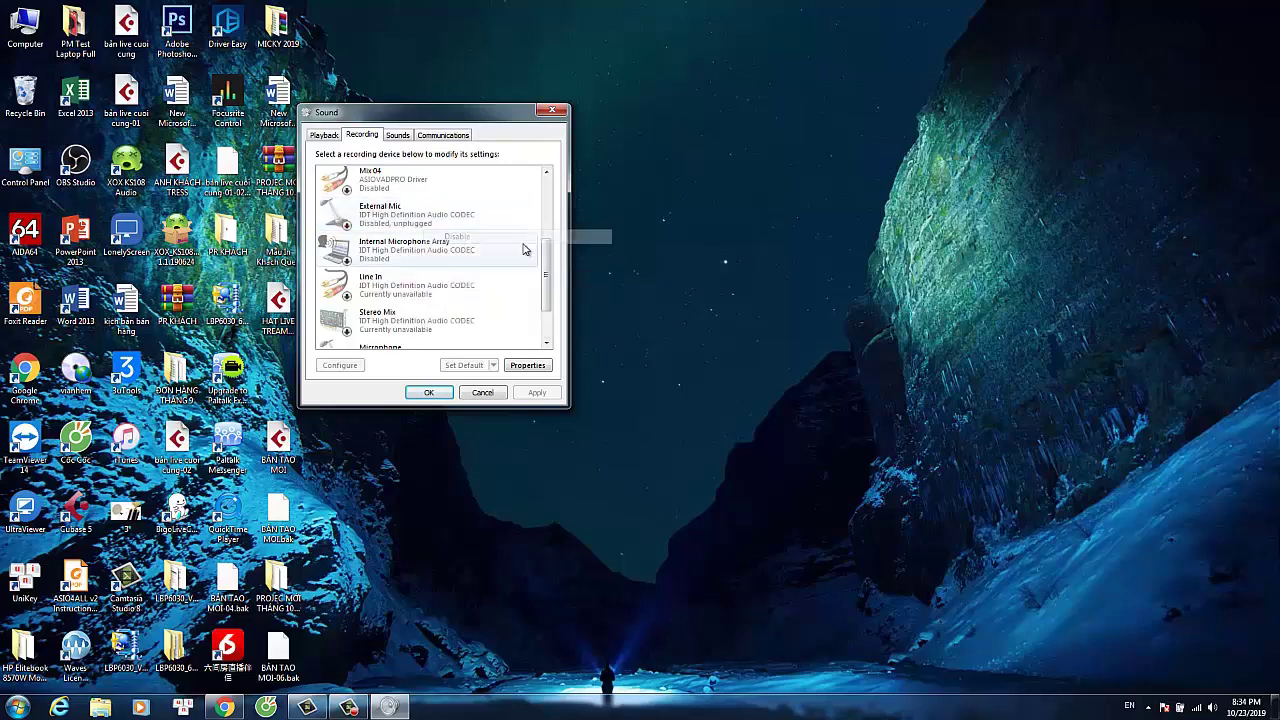
# Check the recording and playback device lists once more and close the Sound settings
pyautogui.moveTo(547, 272); pyautogui.dragTo(545, 213)
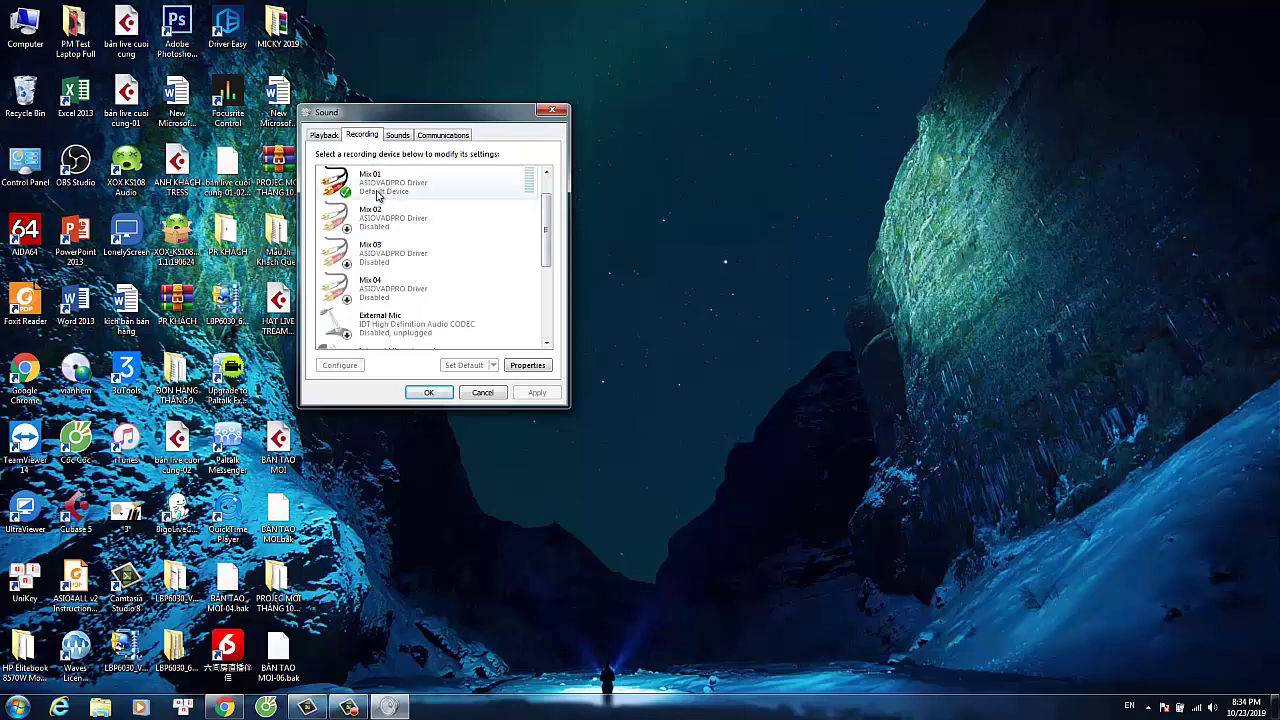
pyautogui.click(324, 134)
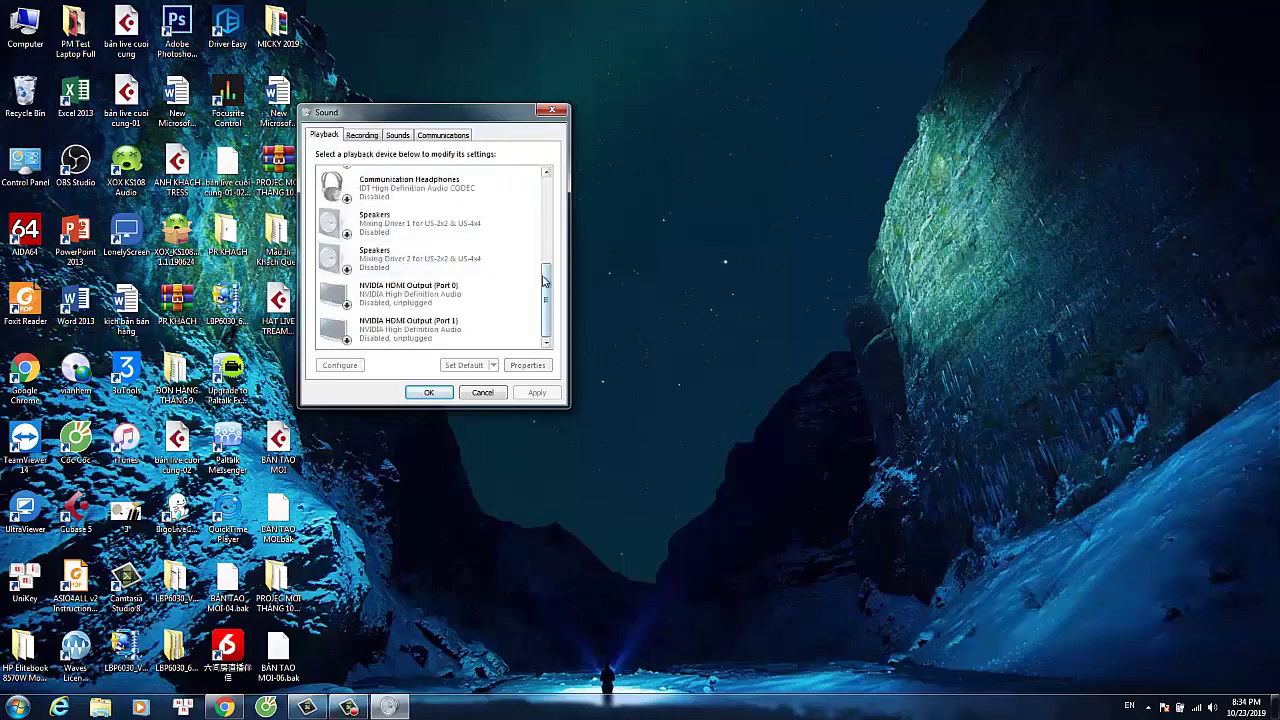
pyautogui.moveTo(544, 281); pyautogui.dragTo(541, 214)
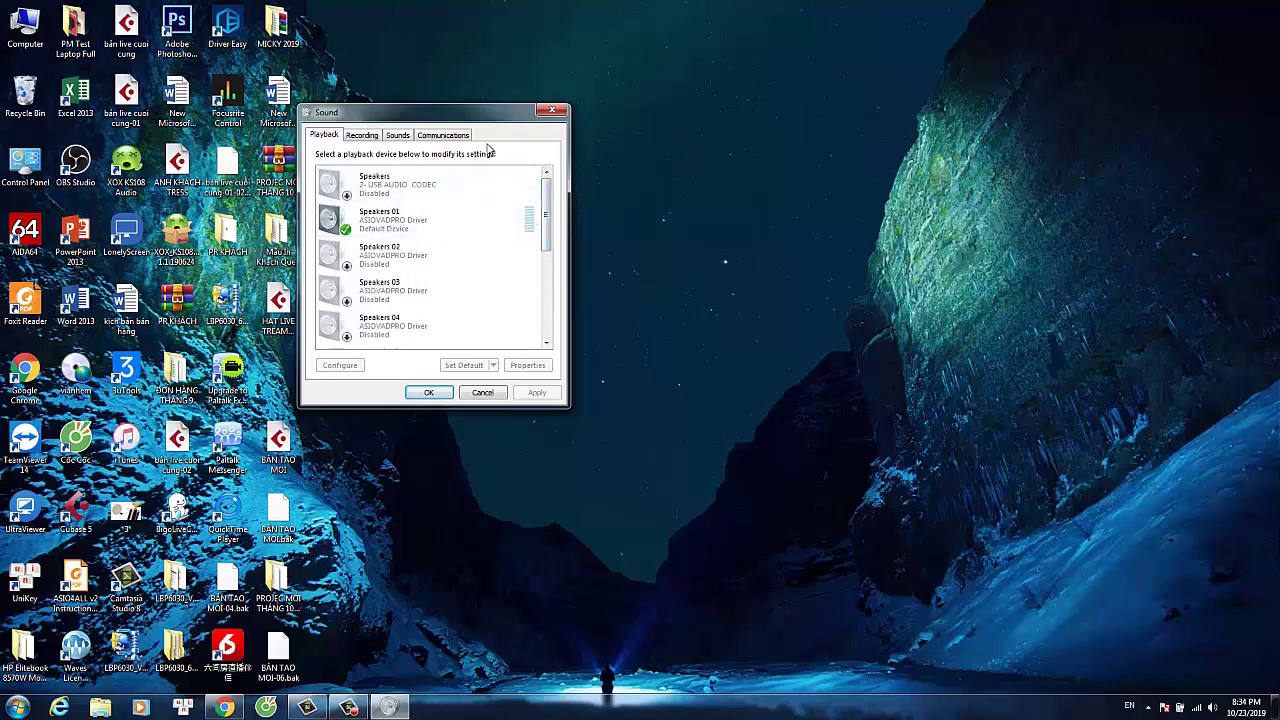
pyautogui.click(556, 108)
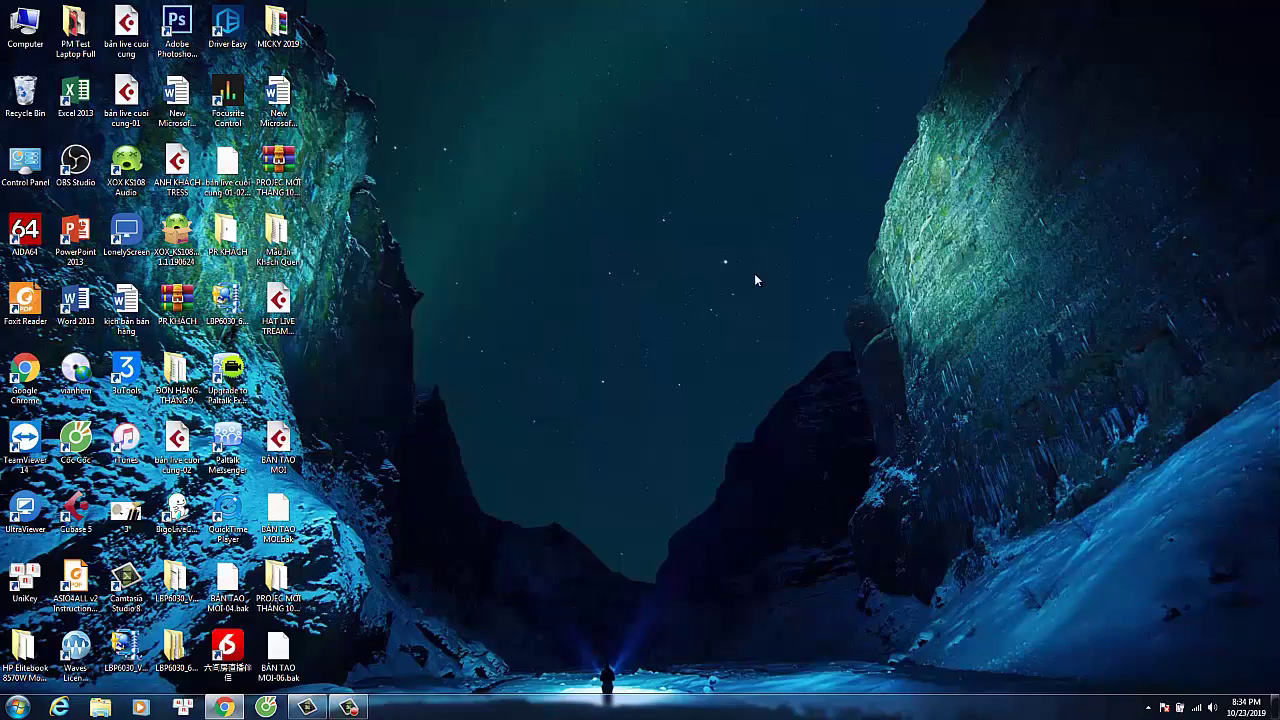
# Open the HAT LIVE TREAM MICKY project in Cubase, closing the ASIO Link Pro window and the missing-plugin message
pyautogui.doubleClick(289, 326)
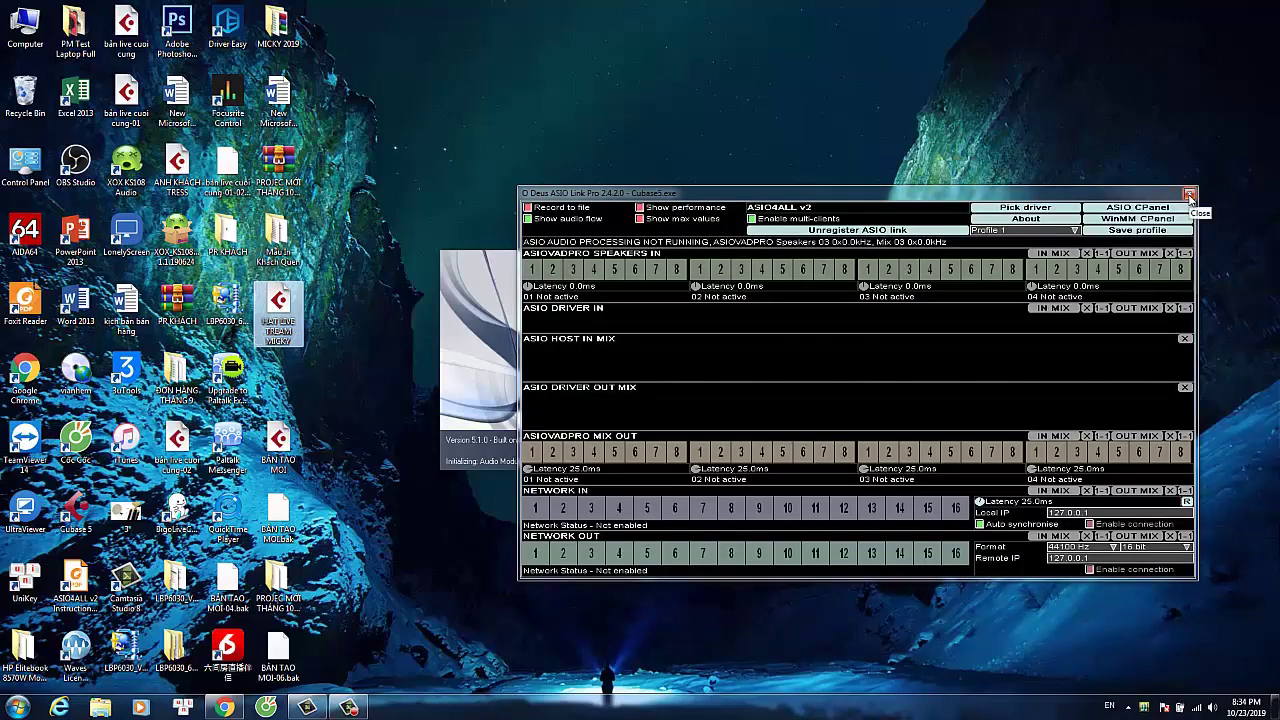
pyautogui.click(1189, 195)
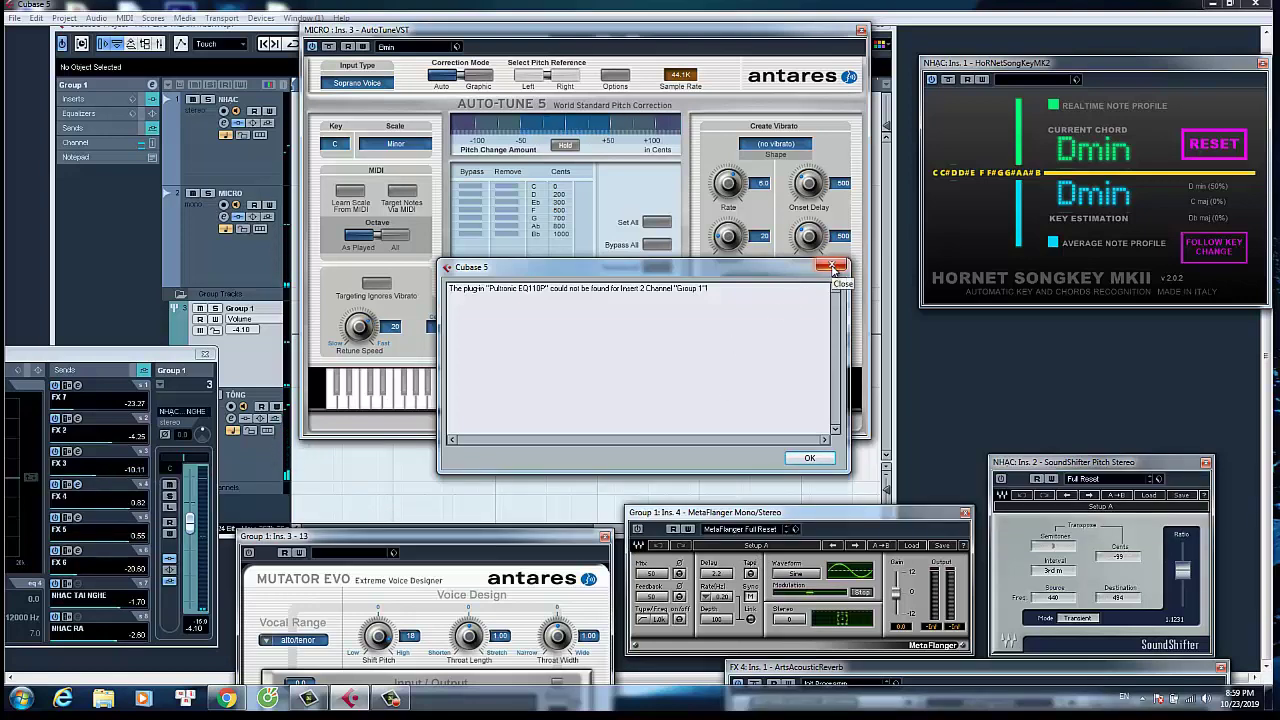
pyautogui.click(832, 267)
pyautogui.click(832, 323)
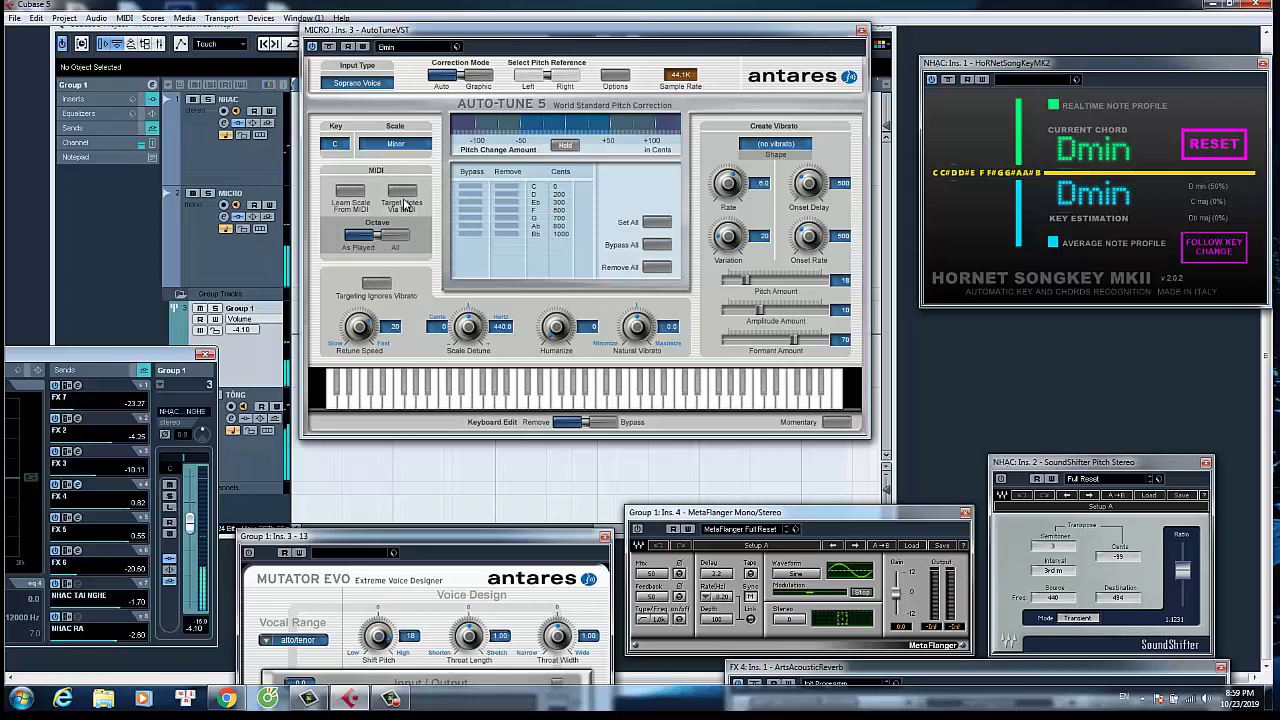
# Switch to Chrome, open the suggested YouTube video "Nếu Ta Ngược Lối - Karaoke Beat Chuẩn", pause it and rewind it to 0:00
pyautogui.click(228, 697)
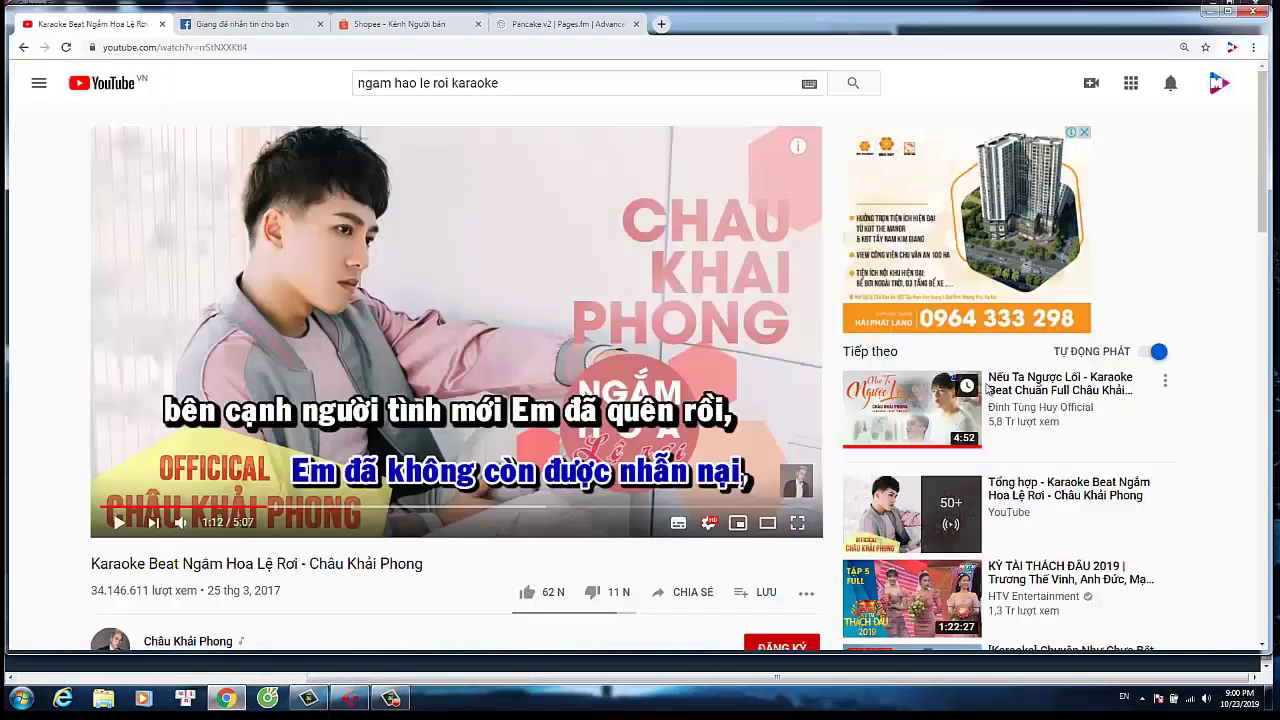
pyautogui.scroll(-5, 990, 390)
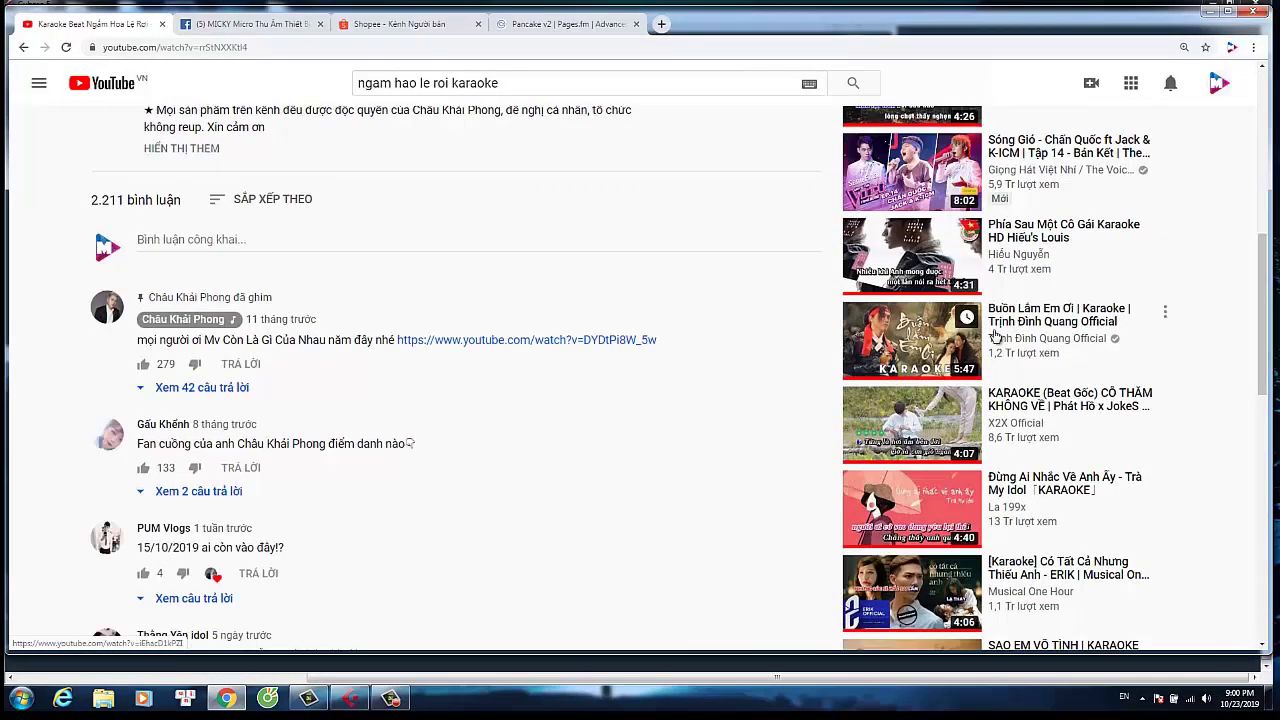
pyautogui.scroll(5, 1000, 300)
pyautogui.click(1045, 262)
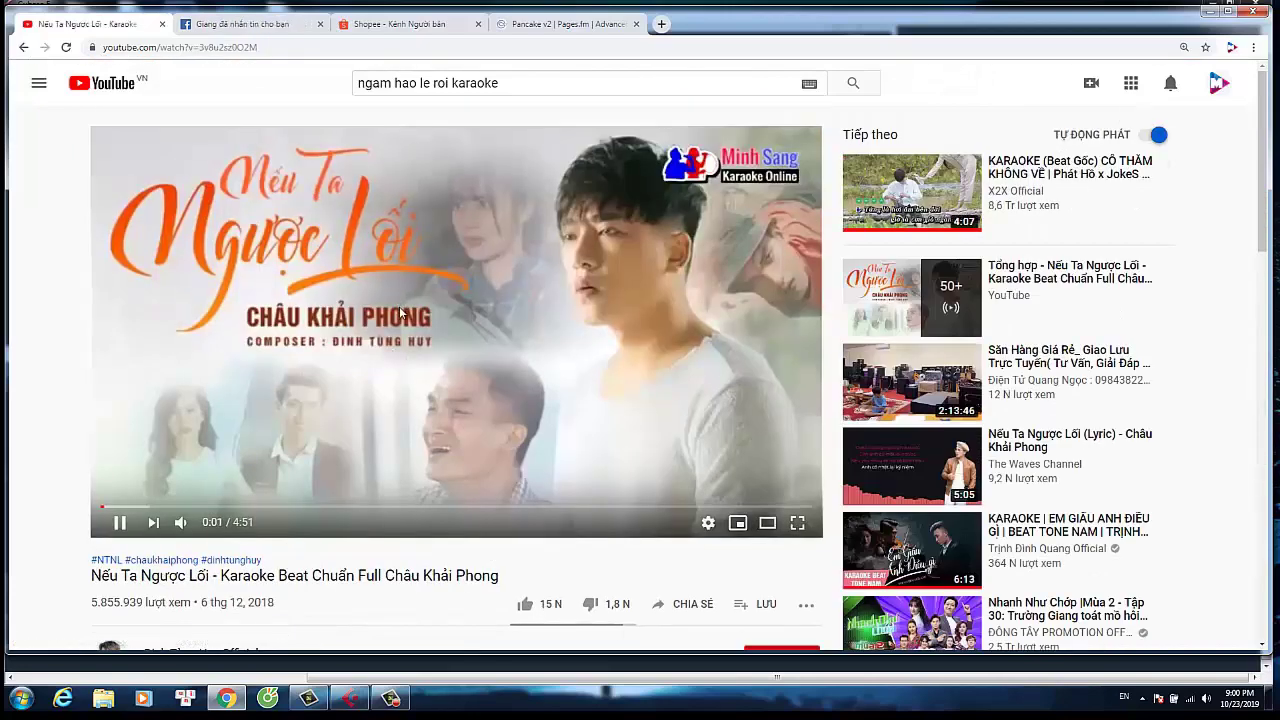
pyautogui.click(400, 312)
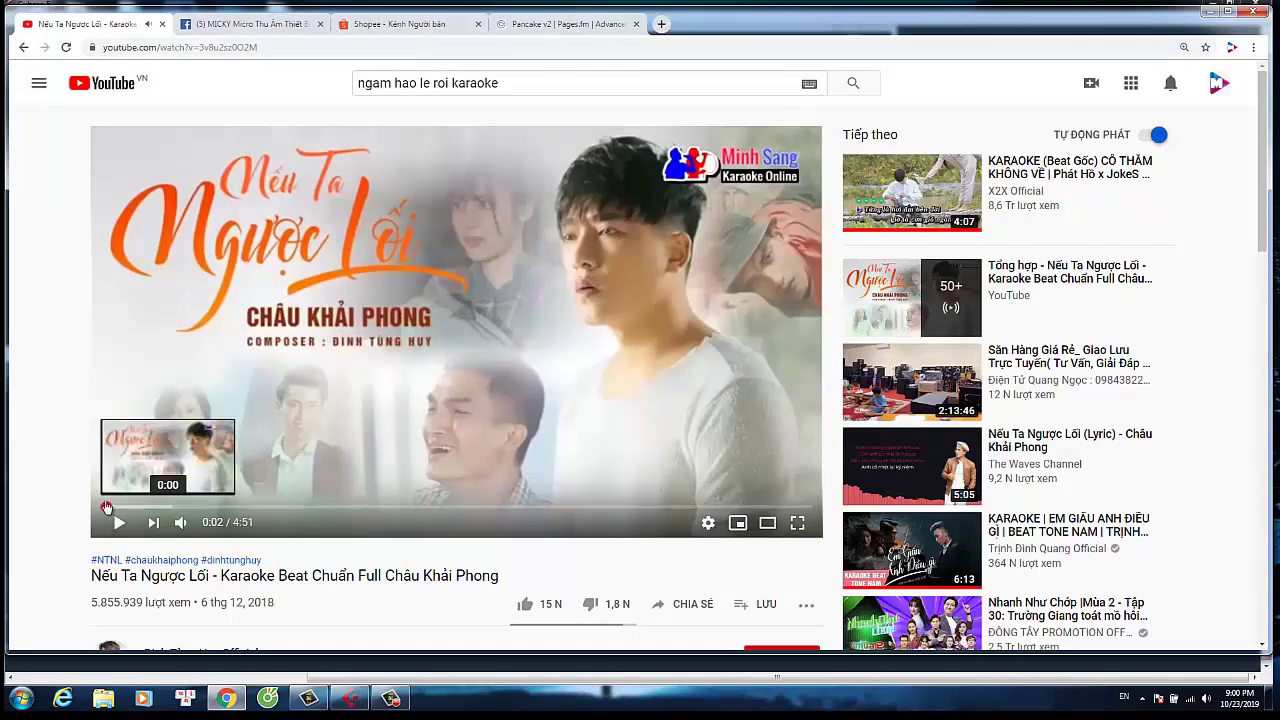
pyautogui.click(106, 507)
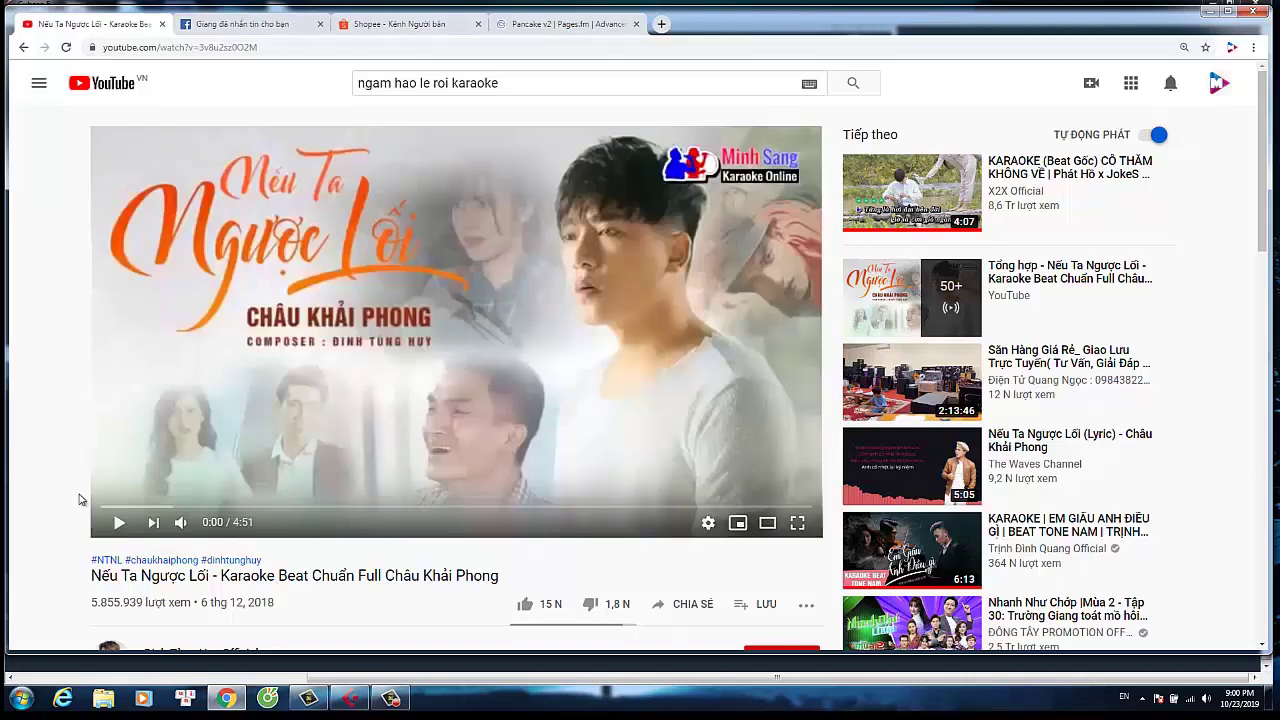
pyautogui.moveTo(176, 531)
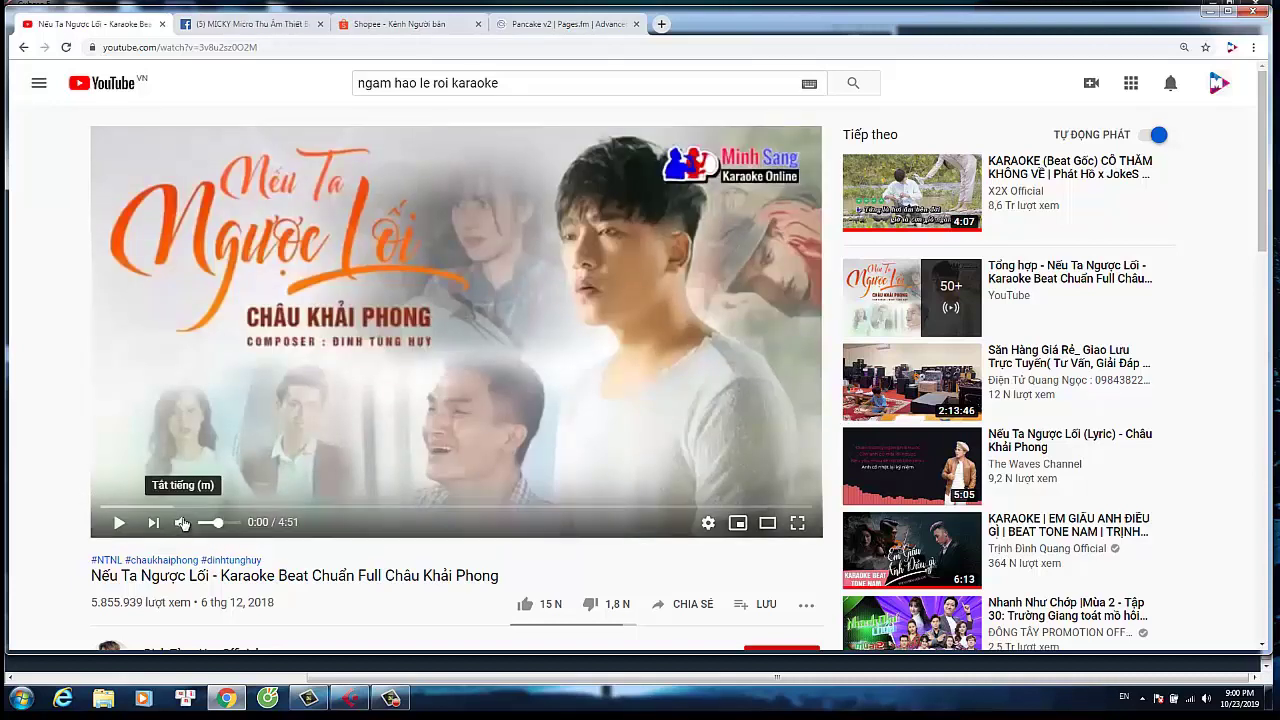
# Switch to Cubase, reset the HoRNet SongKey MK2 key detection, and return to the karaoke video in Chrome
pyautogui.click(350, 697)
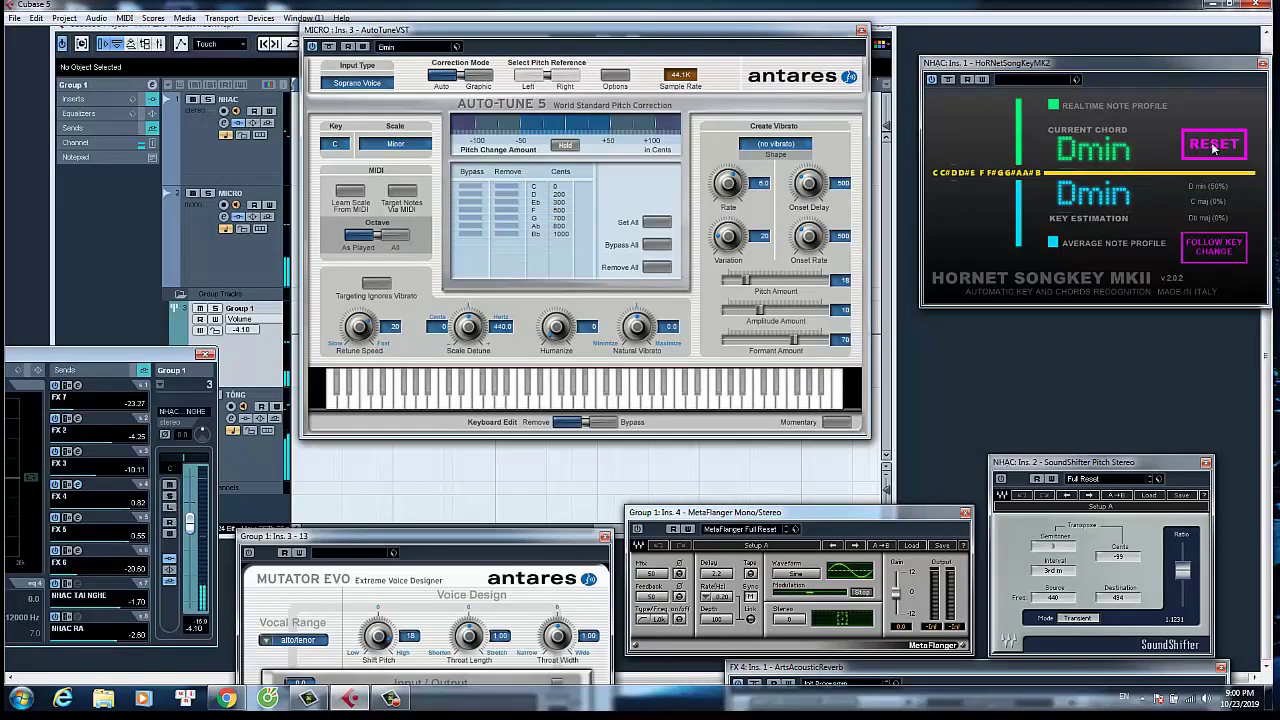
pyautogui.click(1213, 147)
pyautogui.click(227, 697)
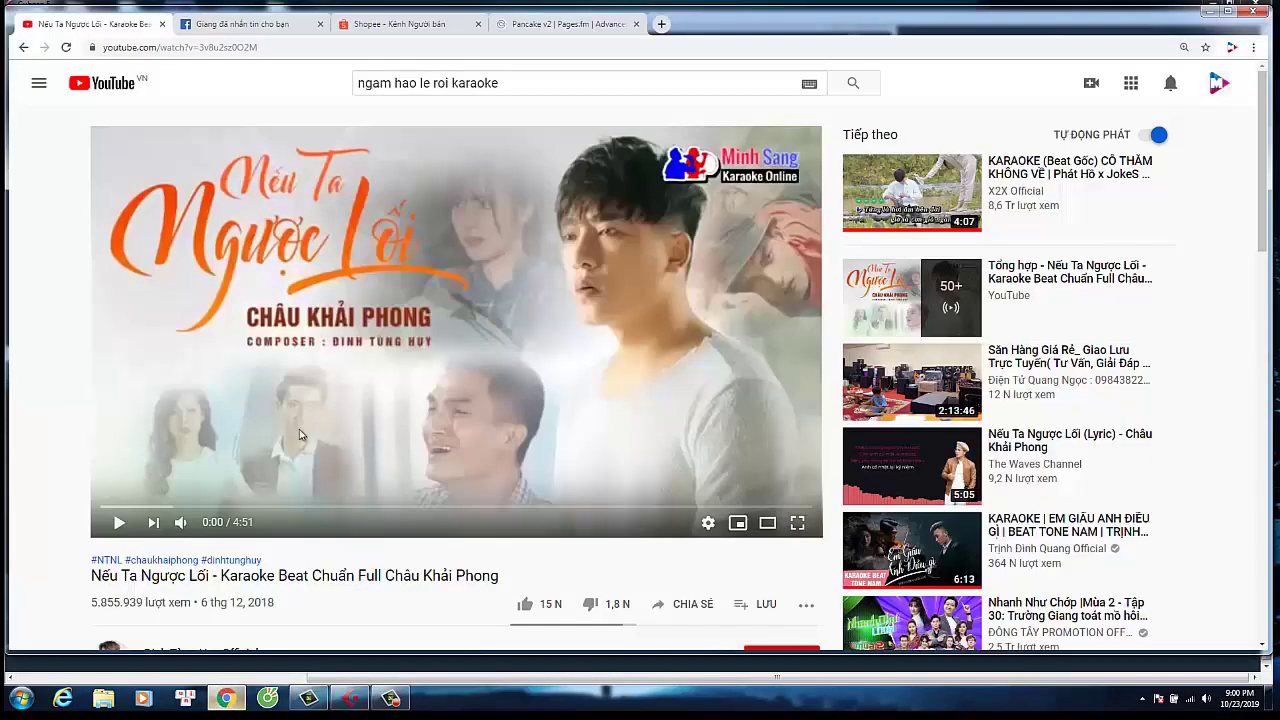
# Play the karaoke video from the start for key detection in Cubase's HoRNet SongKey MK2, and pause it in Chrome after checking the estimate
pyautogui.click(343, 379)
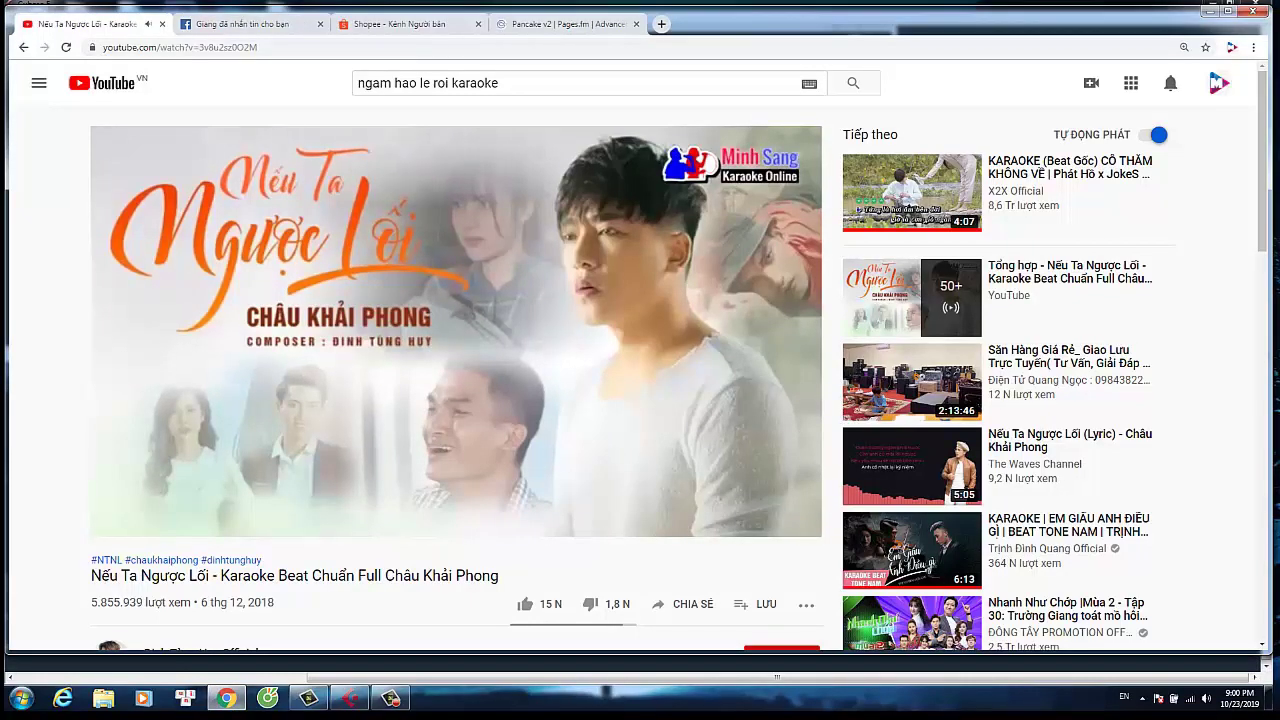
pyautogui.click(356, 700)
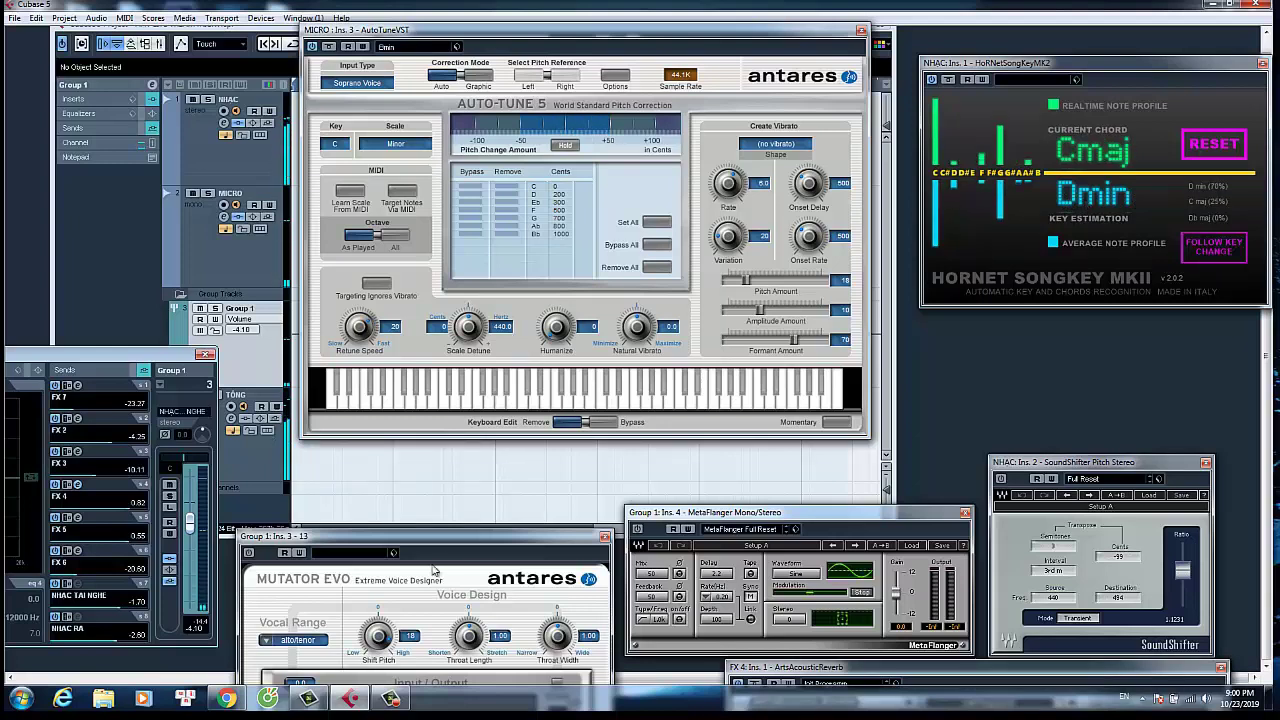
pyautogui.click(227, 698)
pyautogui.click(557, 478)
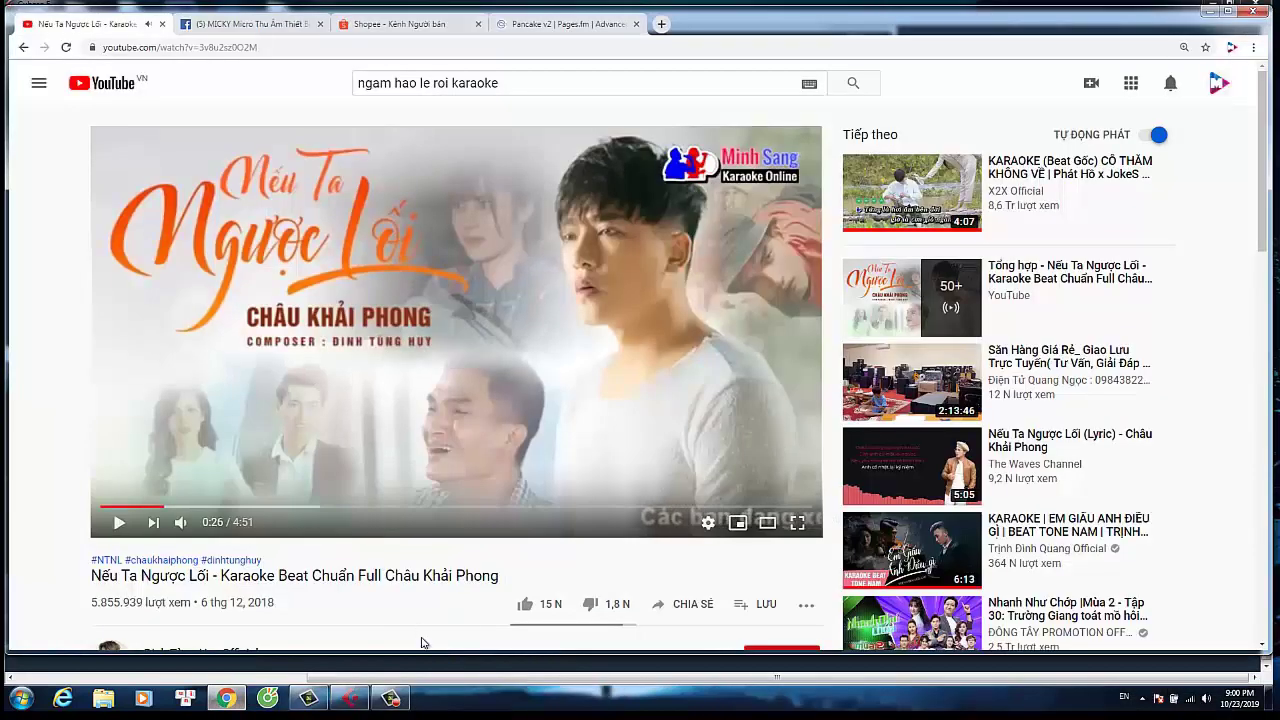
# Switch to Cubase and set the MICRO track's Auto-Tune key to D and its scale to Minor
pyautogui.hotkey('alt', 'Tab')
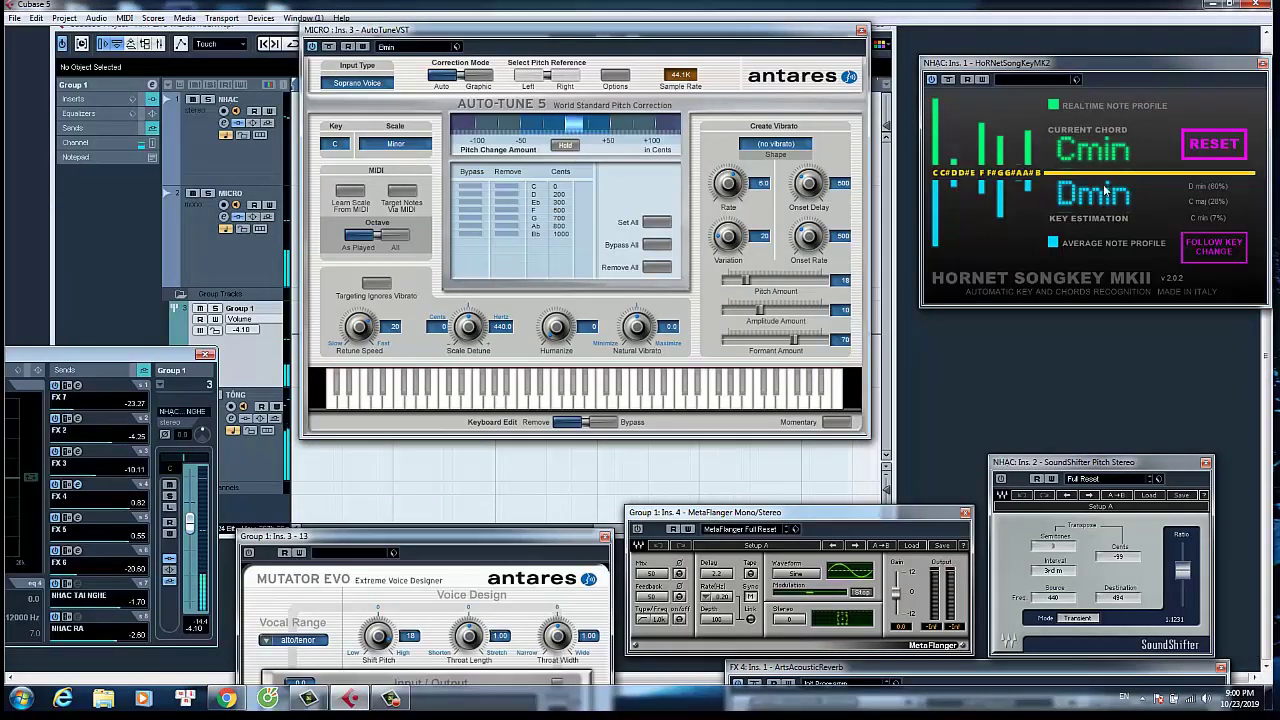
pyautogui.click(341, 144)
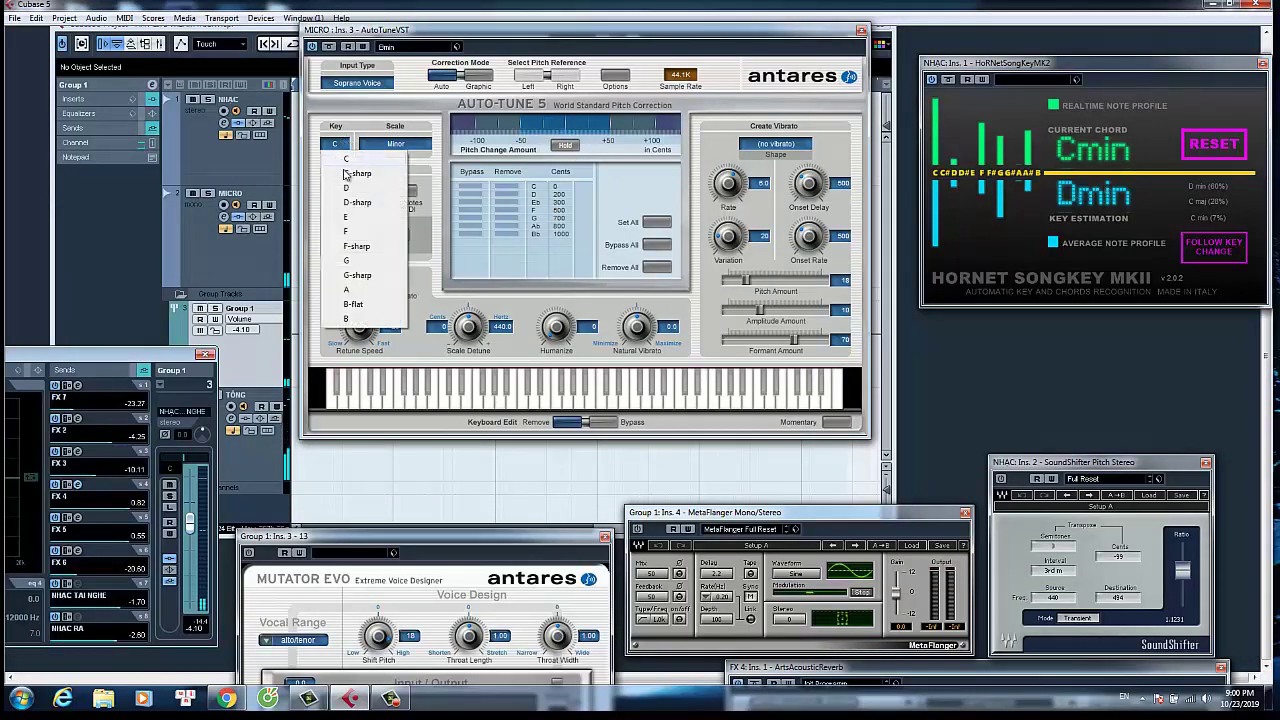
pyautogui.click(348, 188)
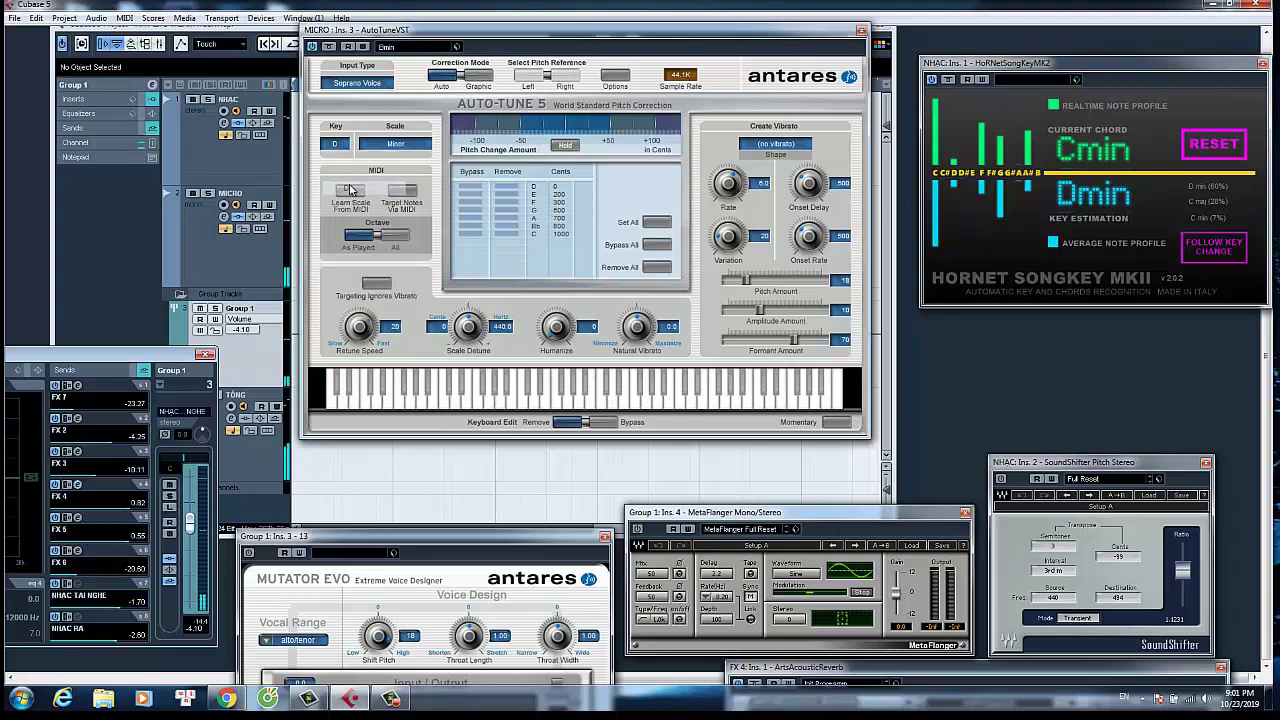
pyautogui.click(396, 146)
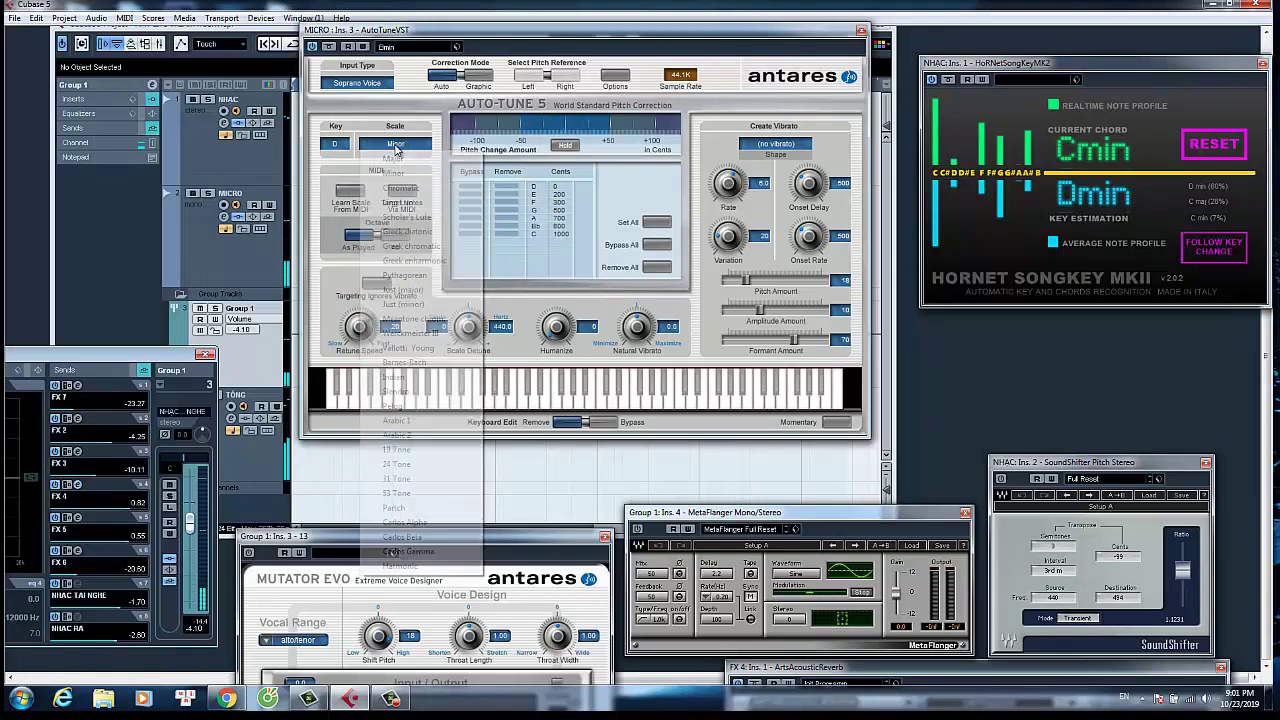
pyautogui.click(395, 173)
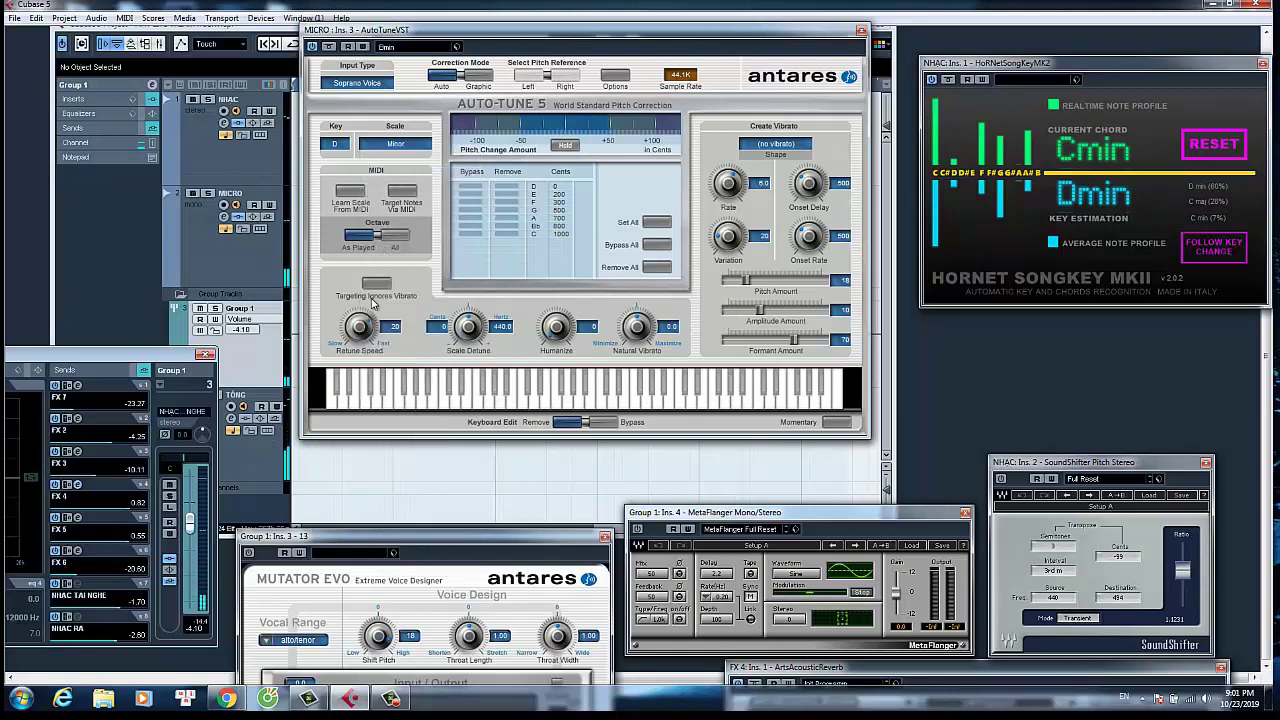